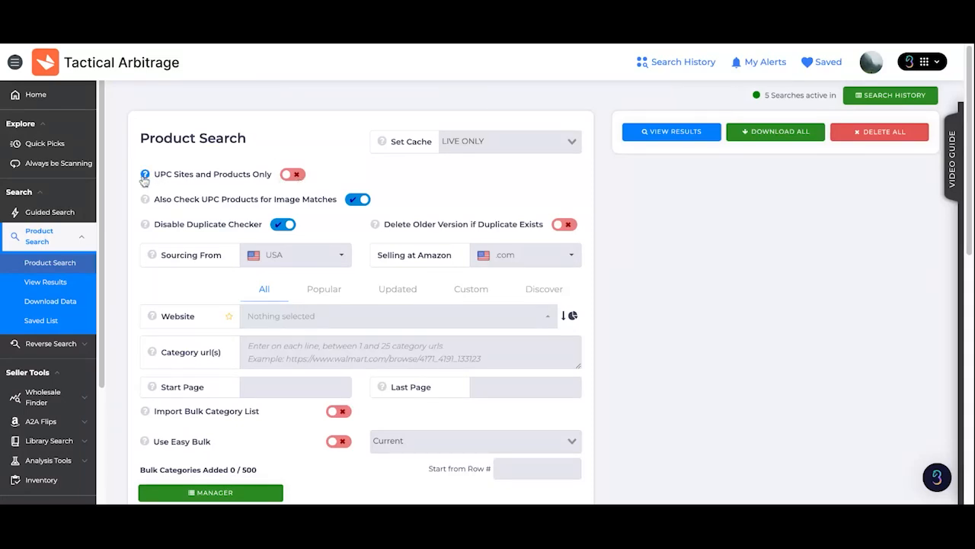
- Set the product search cache to 2 Day
{"action": "mouse_move", "coordinate": [145, 175]}
{"action": "left_click", "coordinate": [573, 143]}
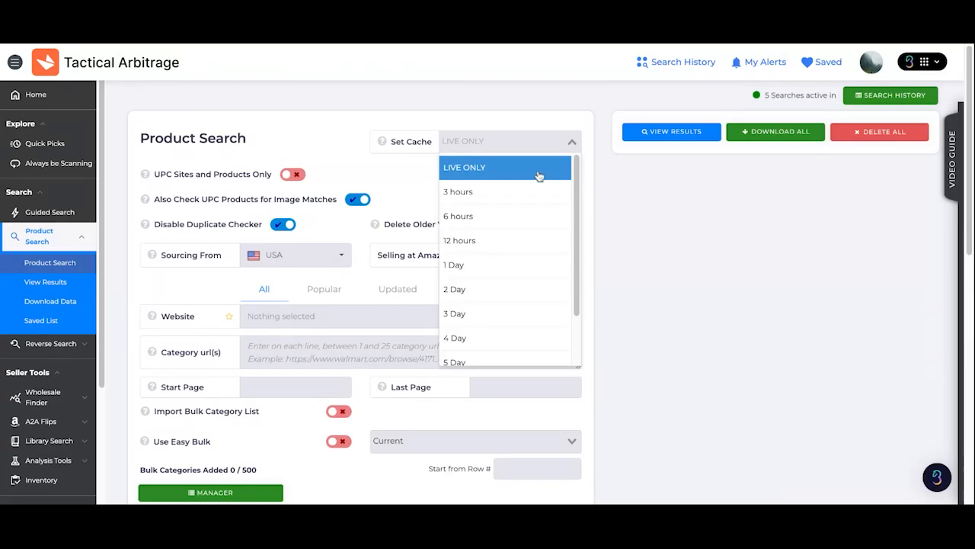
{"action": "scroll", "coordinate": [514, 311], "scroll_direction": "down", "scroll_amount": 2}
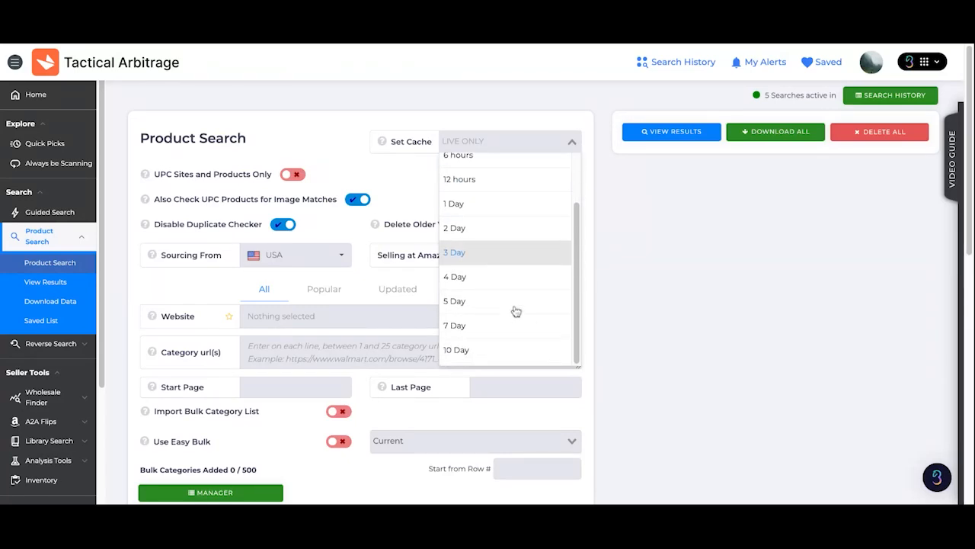
{"action": "left_click", "coordinate": [408, 200]}
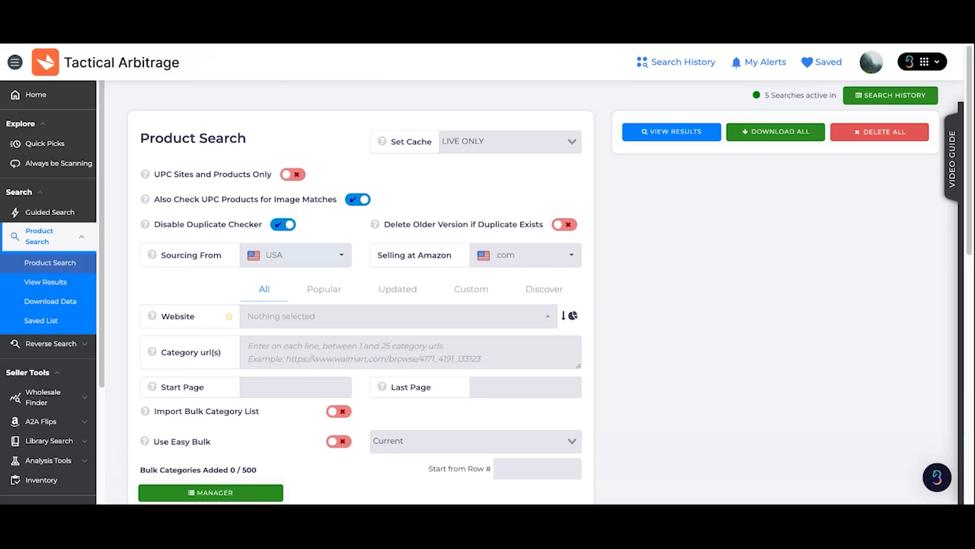
{"action": "left_click", "coordinate": [508, 138]}
{"action": "left_click", "coordinate": [492, 287]}
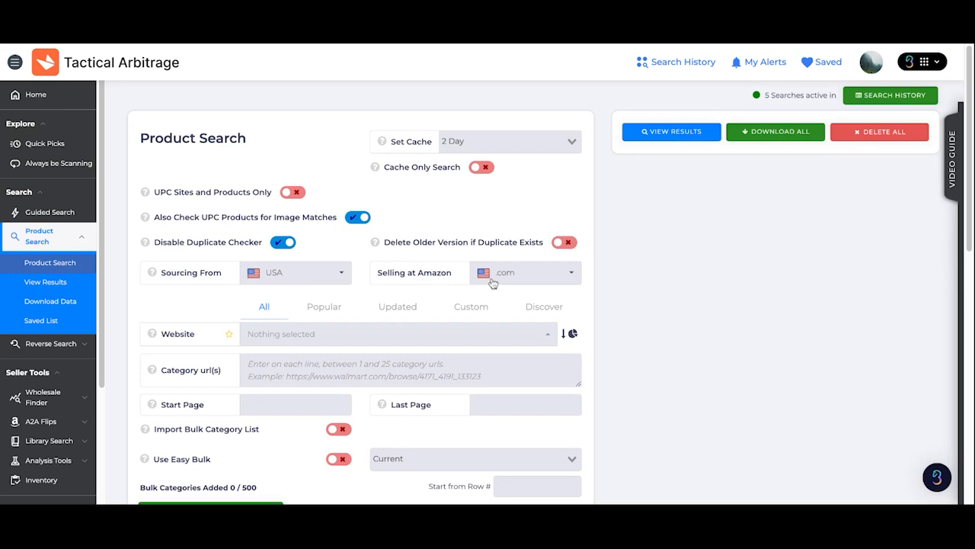
- Review the available sourcing countries and the Amazon marketplaces to sell on
{"action": "left_click", "coordinate": [341, 276]}
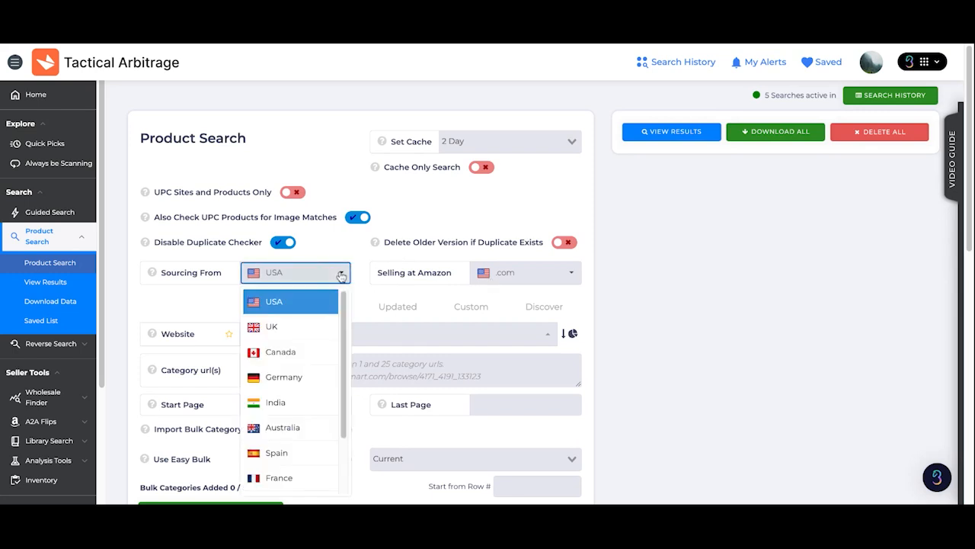
{"action": "left_click", "coordinate": [342, 276]}
{"action": "left_click", "coordinate": [515, 273]}
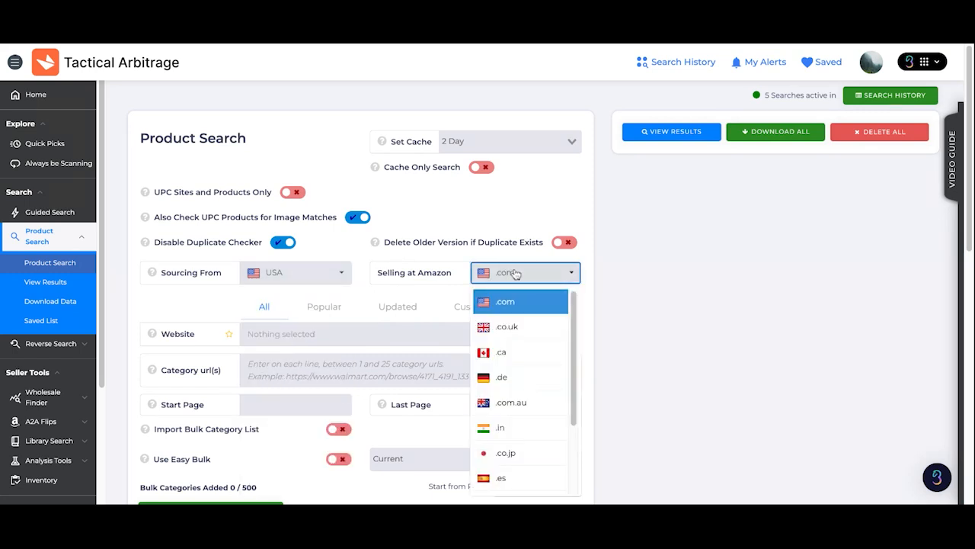
{"action": "left_click", "coordinate": [515, 273]}
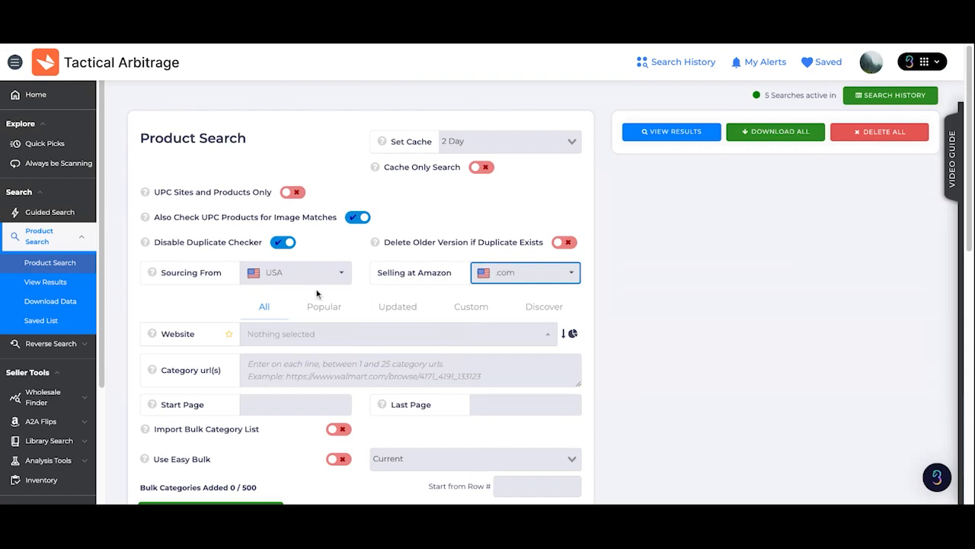
- Browse the list of all source websites and search it for macys
{"action": "scroll", "coordinate": [319, 243], "scroll_direction": "down", "scroll_amount": 1}
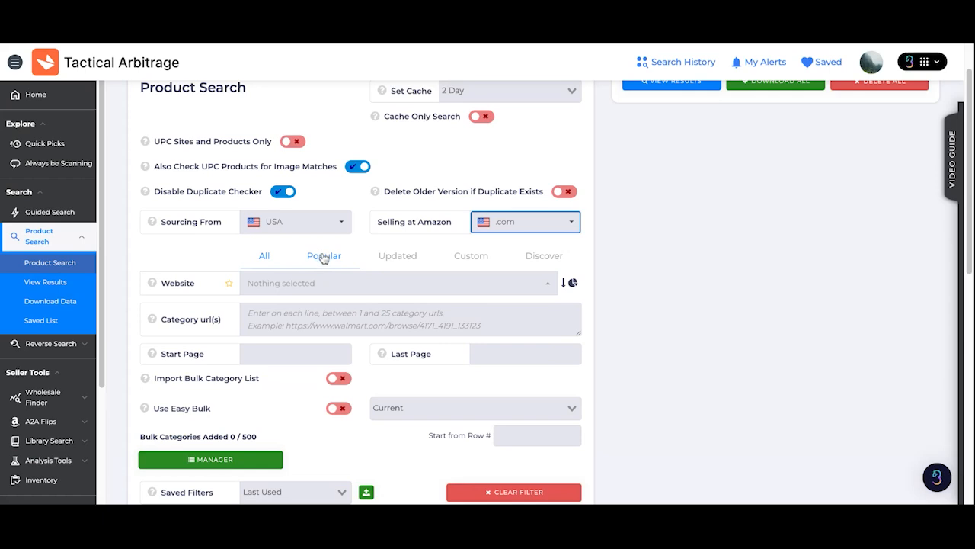
{"action": "left_click", "coordinate": [391, 283]}
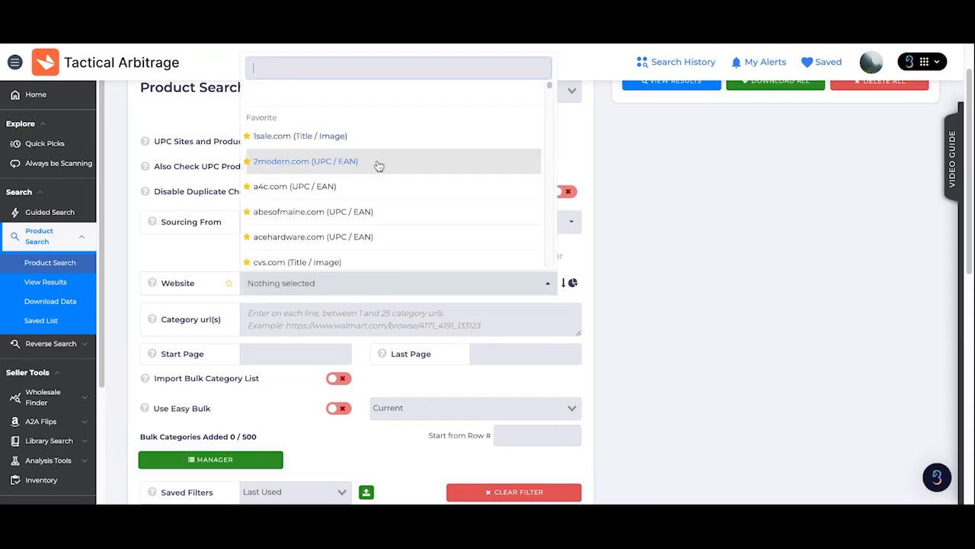
{"action": "scroll", "coordinate": [373, 216], "scroll_direction": "down", "scroll_amount": 3}
{"action": "scroll", "coordinate": [372, 216], "scroll_direction": "down", "scroll_amount": 5}
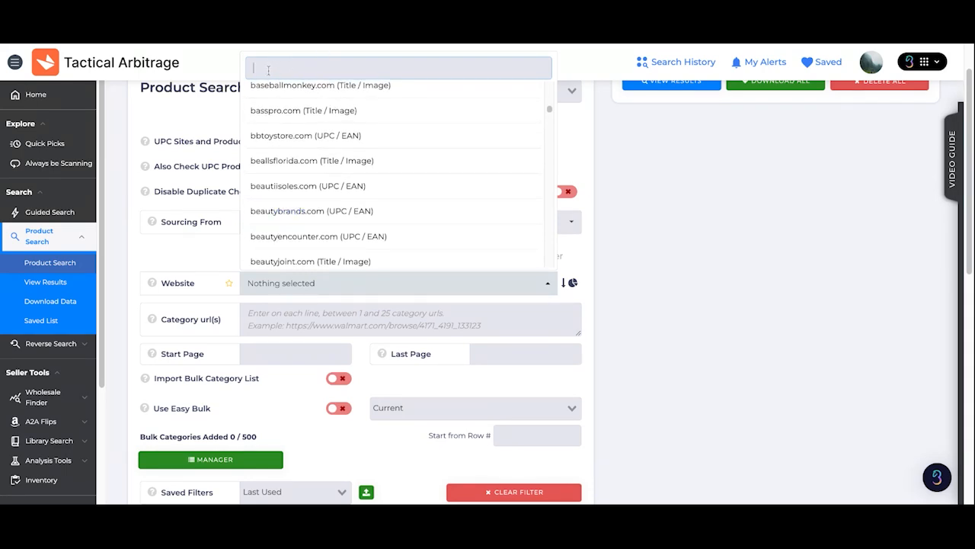
{"action": "type", "text": "macys"}
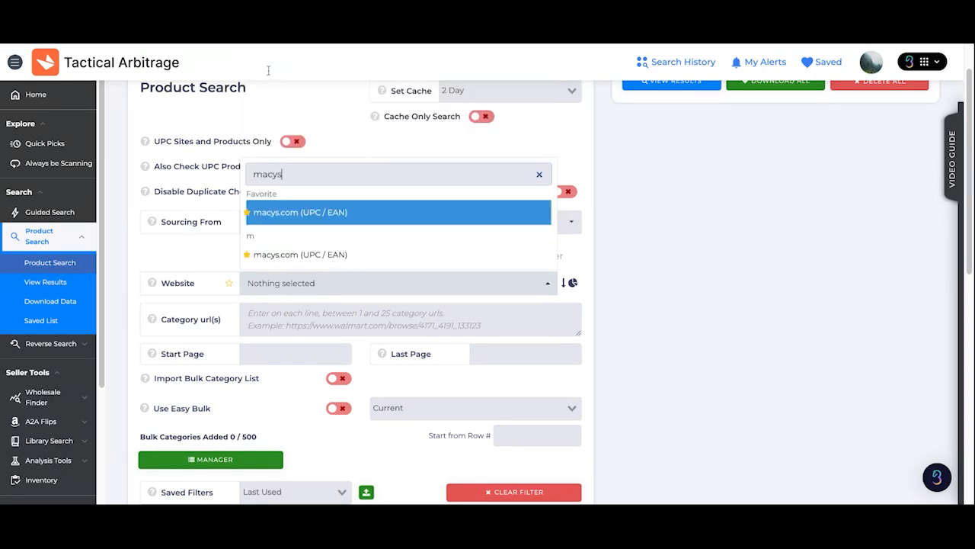
{"action": "key", "text": "BackSpace"}
{"action": "key", "text": "BackSpace"}
{"action": "key", "text": "BackSpace"}
{"action": "key", "text": "BackSpace"}
{"action": "key", "text": "BackSpace"}
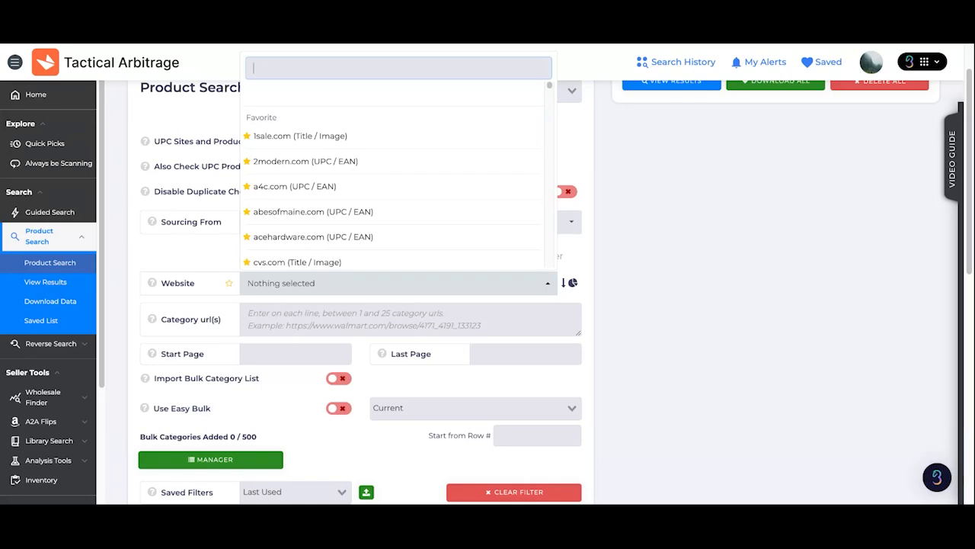
{"action": "left_click", "coordinate": [183, 268]}
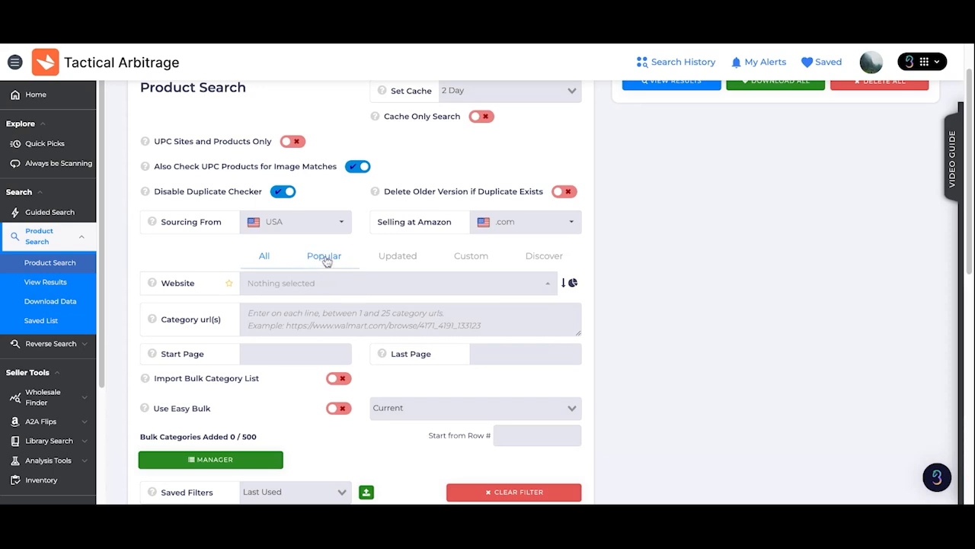
- Choose vitacost.com (UPC / EAN) from the popular websites as the source website
{"action": "left_click", "coordinate": [326, 259]}
{"action": "left_click", "coordinate": [356, 285]}
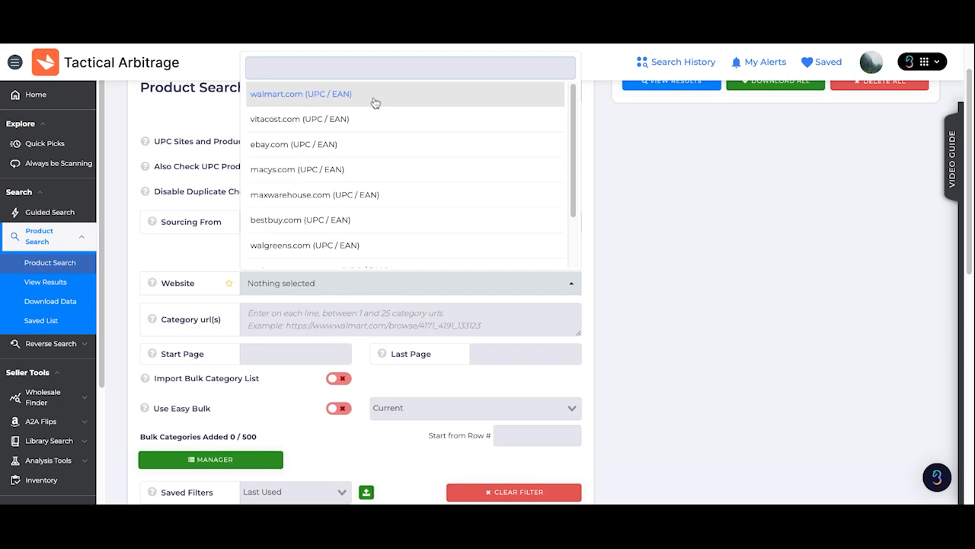
{"action": "scroll", "coordinate": [379, 241], "scroll_direction": "down", "scroll_amount": 2}
{"action": "scroll", "coordinate": [379, 242], "scroll_direction": "up", "scroll_amount": 3}
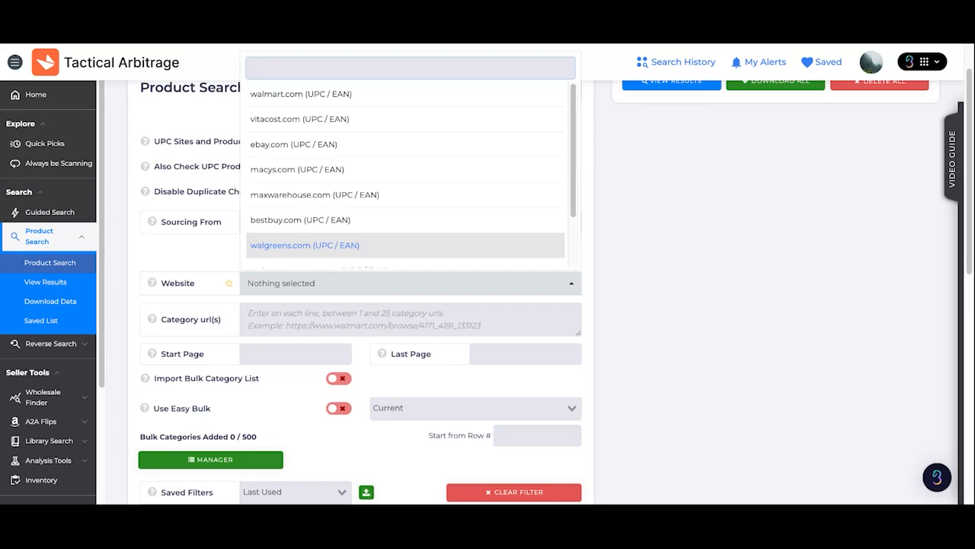
{"action": "left_click", "coordinate": [204, 242]}
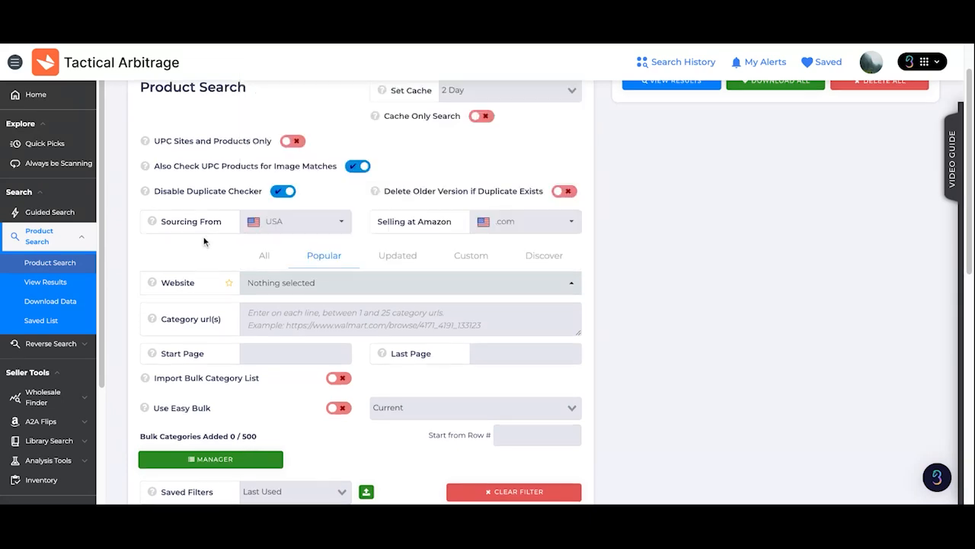
{"action": "scroll", "coordinate": [229, 229], "scroll_direction": "down", "scroll_amount": 1}
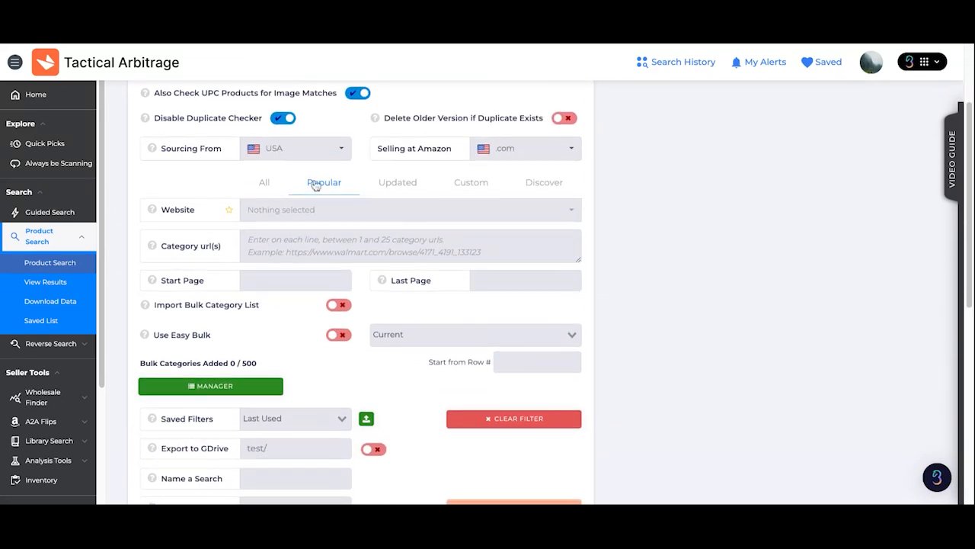
{"action": "left_click", "coordinate": [338, 220]}
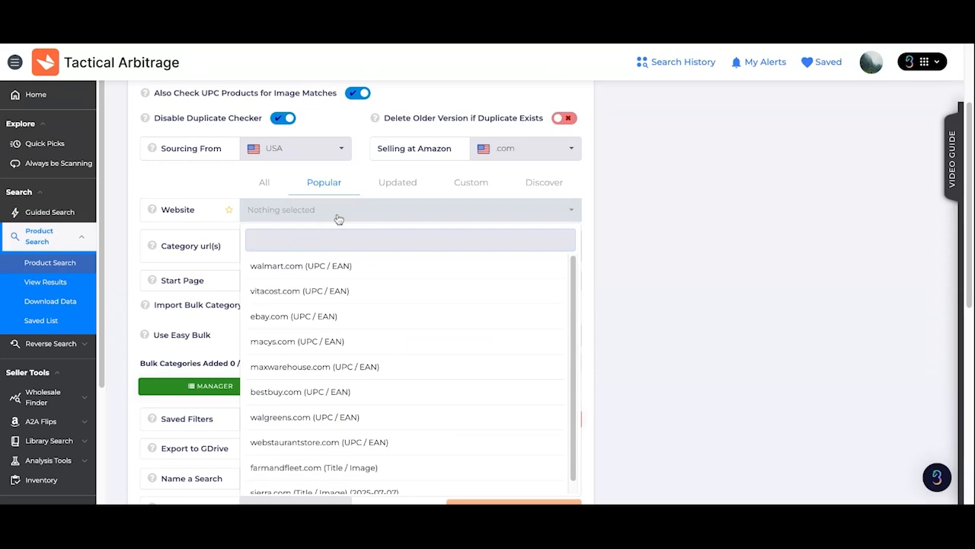
{"action": "left_click", "coordinate": [261, 291]}
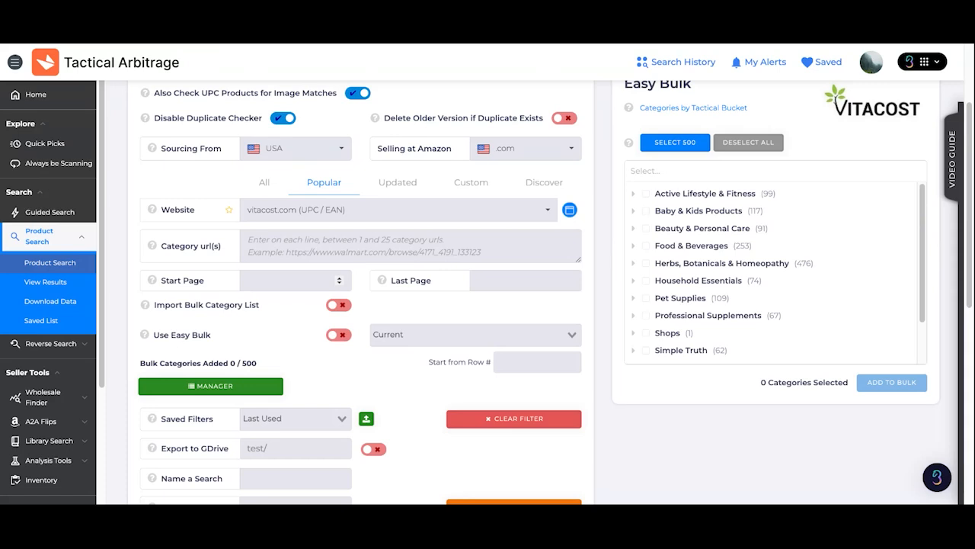
- Add the Vitamins & Supplements categories of the source website to the Easy Bulk list
{"action": "scroll", "coordinate": [692, 236], "scroll_direction": "up", "scroll_amount": 1}
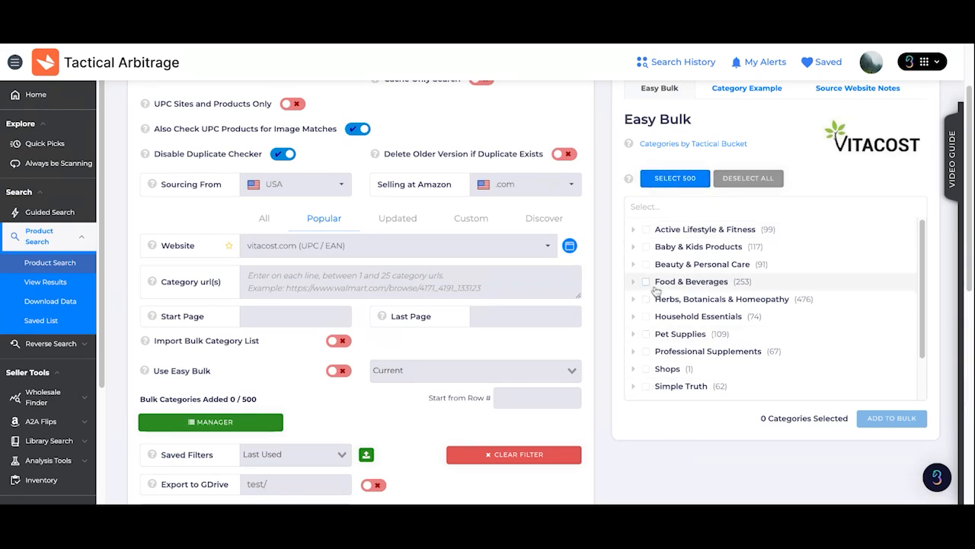
{"action": "scroll", "coordinate": [659, 288], "scroll_direction": "down", "scroll_amount": 1}
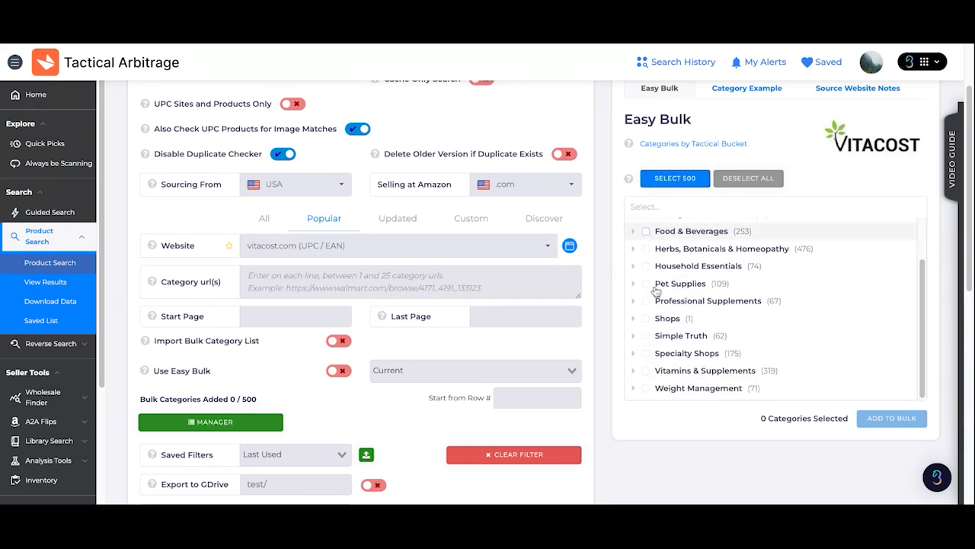
{"action": "left_click", "coordinate": [647, 370]}
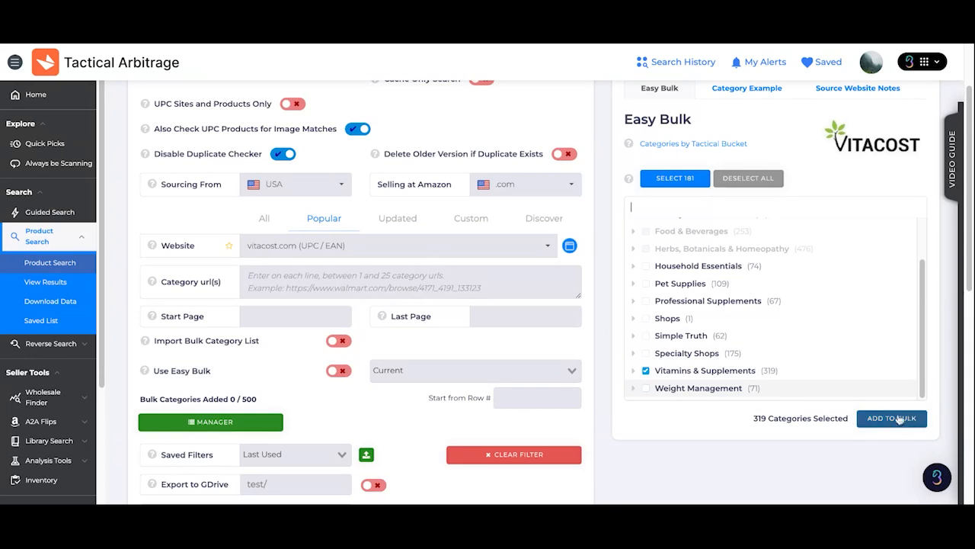
{"action": "left_click", "coordinate": [901, 422]}
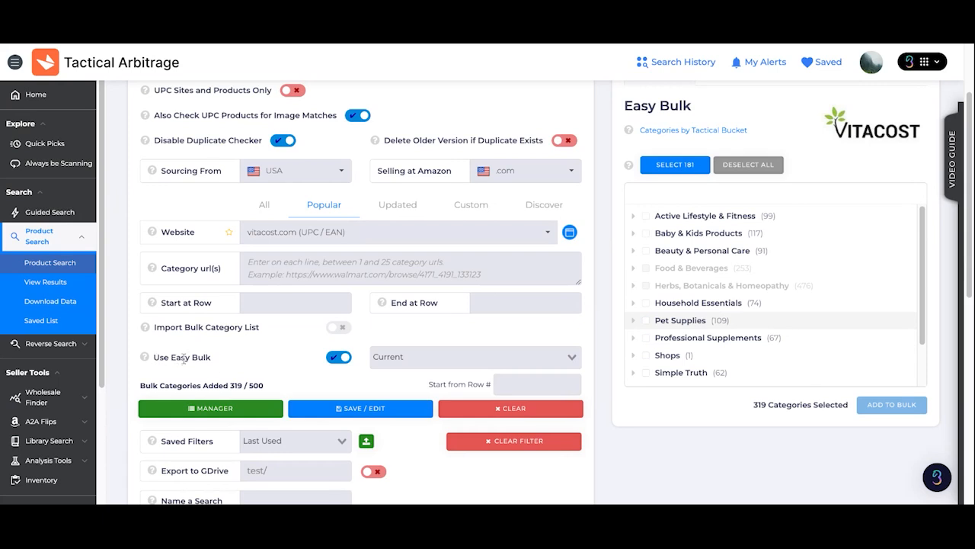
{"action": "scroll", "coordinate": [259, 366], "scroll_direction": "down", "scroll_amount": 1}
{"action": "scroll", "coordinate": [260, 366], "scroll_direction": "down", "scroll_amount": 1}
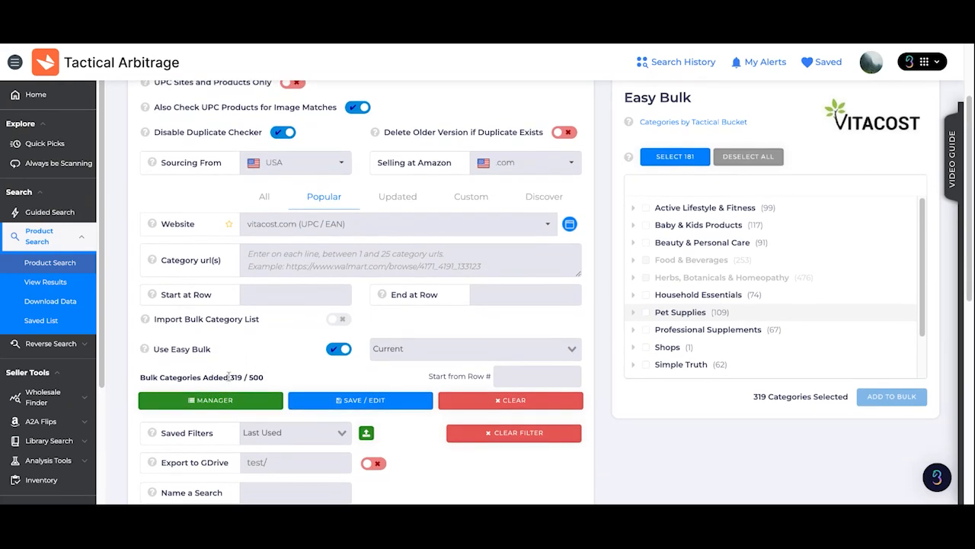
{"action": "left_click_drag", "start_coordinate": [229, 376], "coordinate": [276, 381]}
{"action": "left_click", "coordinate": [276, 381]}
- Name the search "vitacost vitamins"
{"action": "scroll", "coordinate": [276, 381], "scroll_direction": "down", "scroll_amount": 2}
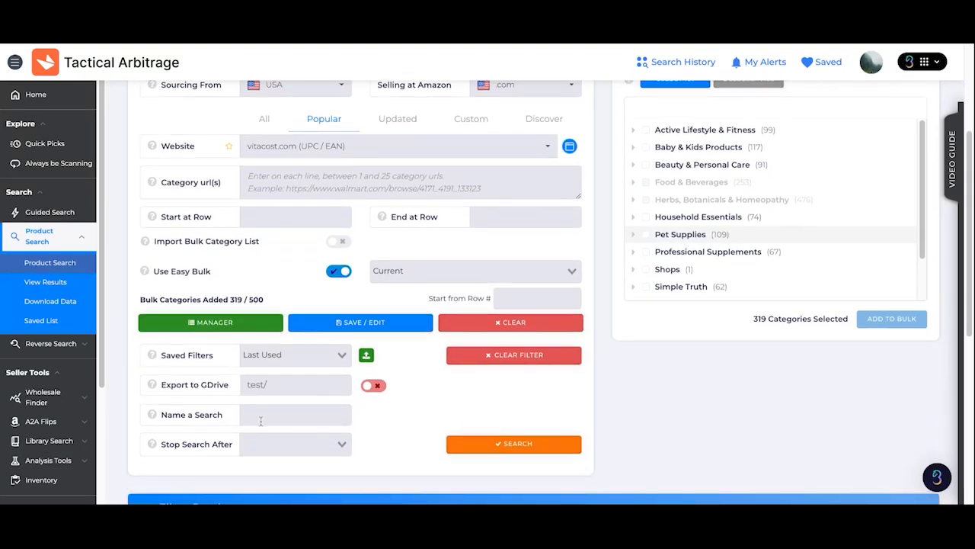
{"action": "left_click", "coordinate": [261, 418]}
{"action": "left_click", "coordinate": [447, 418]}
{"action": "scroll", "coordinate": [422, 420], "scroll_direction": "down", "scroll_amount": 1}
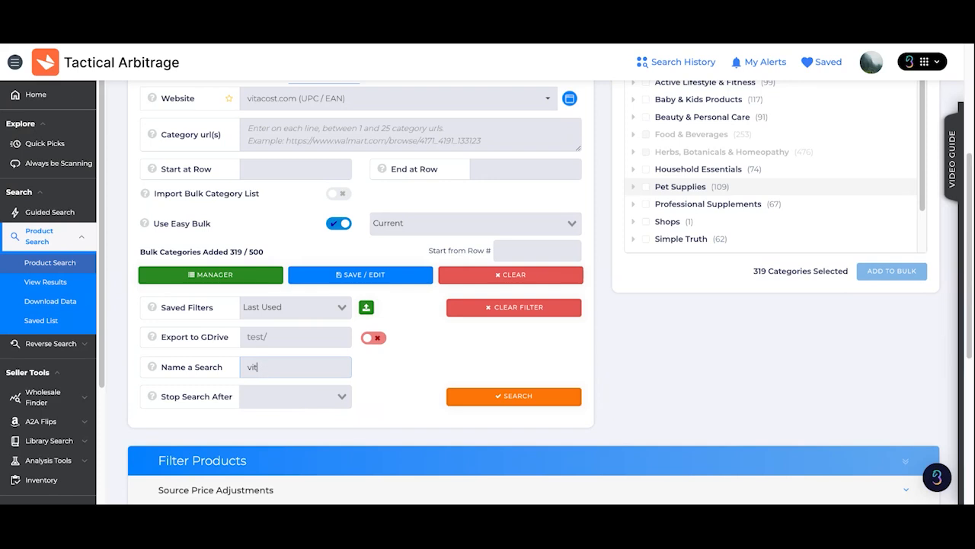
{"action": "type", "text": "vitacost vitamins"}
- Expand the Source Price Adjustments section of the product filters
{"action": "scroll", "coordinate": [368, 347], "scroll_direction": "down", "scroll_amount": 1}
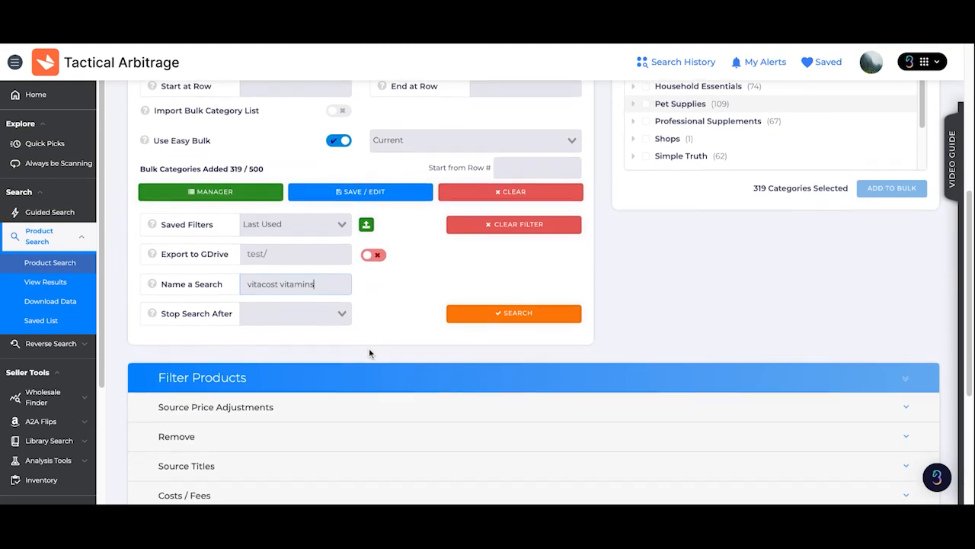
{"action": "scroll", "coordinate": [369, 352], "scroll_direction": "down", "scroll_amount": 1}
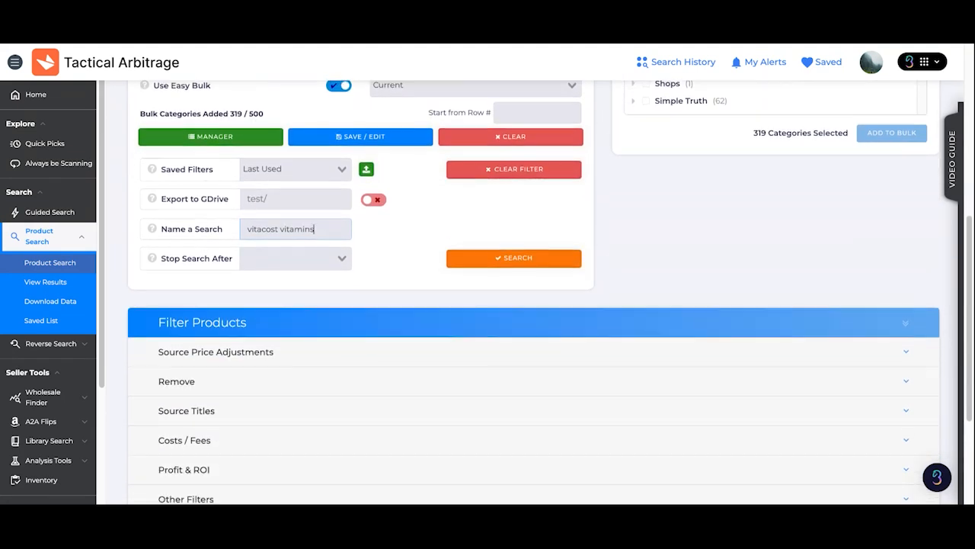
{"action": "scroll", "coordinate": [533, 305], "scroll_direction": "down", "scroll_amount": 1}
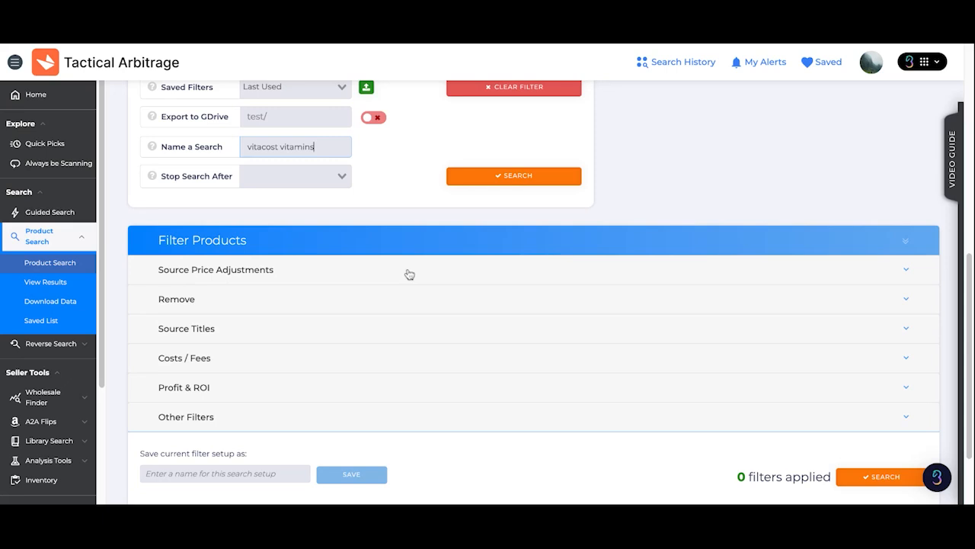
{"action": "left_click", "coordinate": [452, 283]}
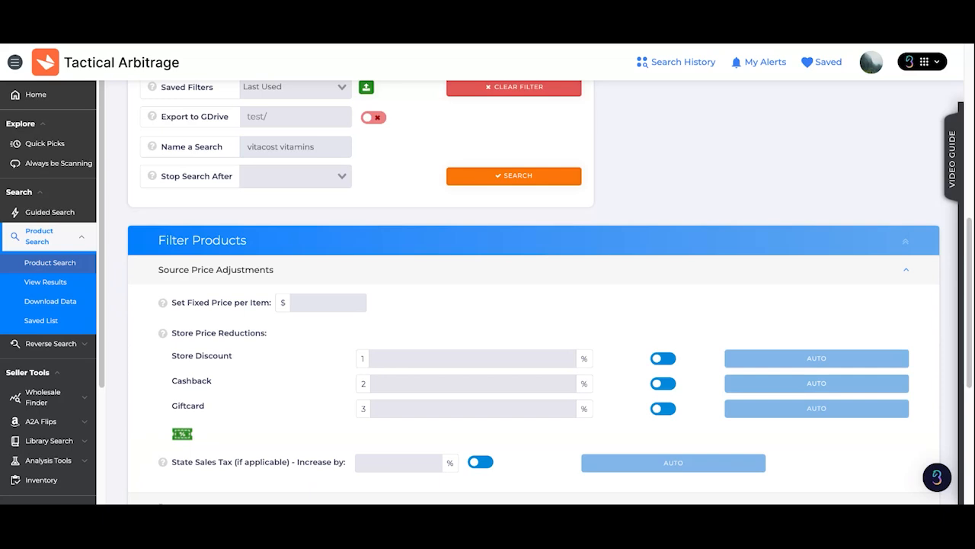
{"action": "scroll", "coordinate": [534, 292], "scroll_direction": "down", "scroll_amount": 1}
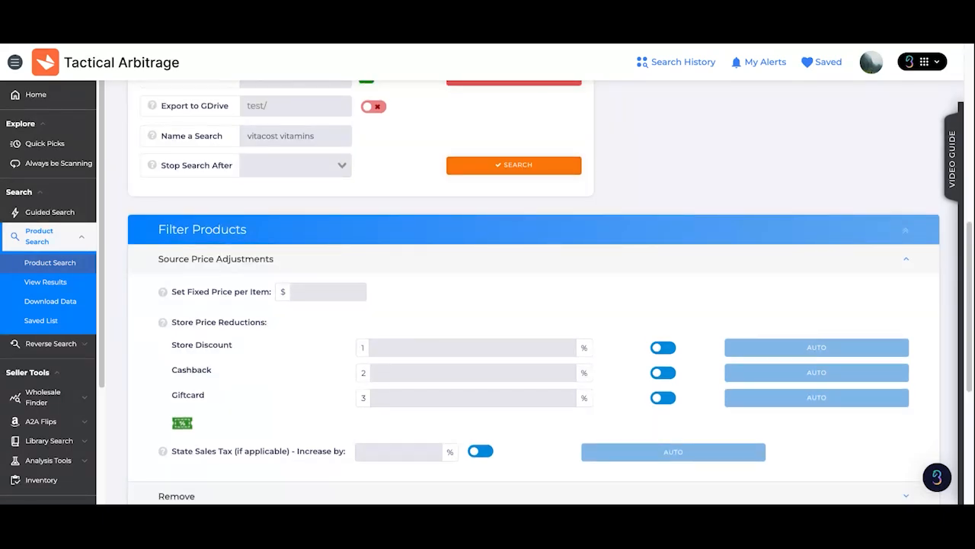
{"action": "scroll", "coordinate": [533, 292], "scroll_direction": "down", "scroll_amount": 1}
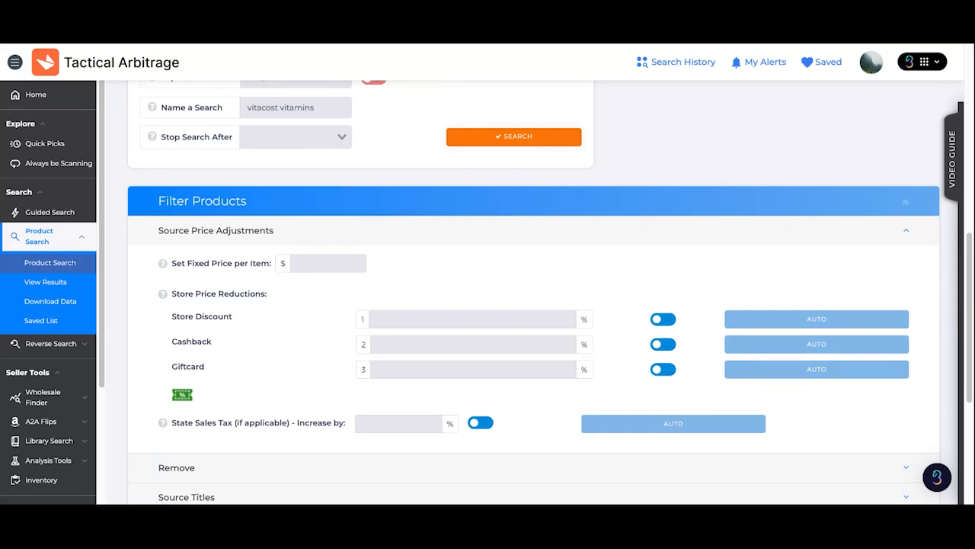
- Enter a store discount of 10% in the store price reductions and clear it again
{"action": "left_click", "coordinate": [455, 320]}
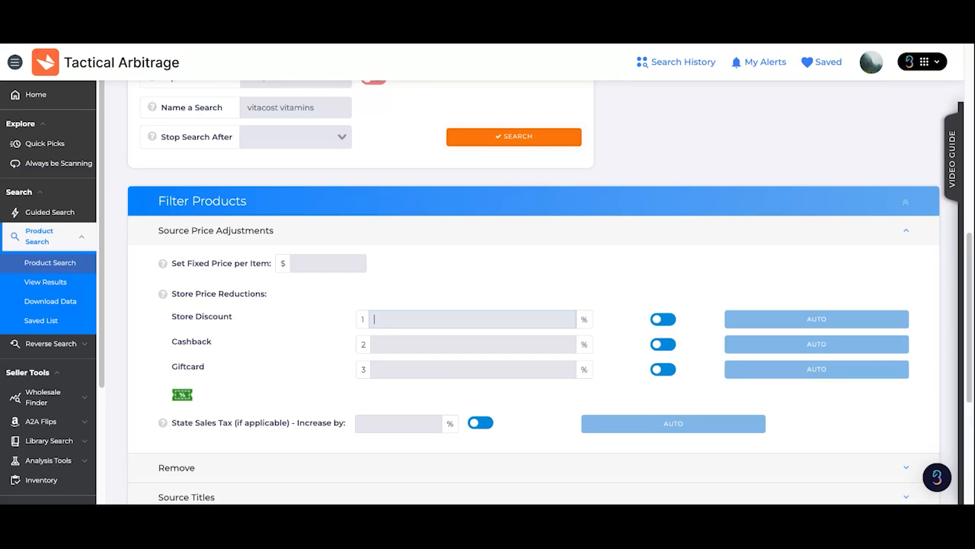
{"action": "type", "text": "10"}
{"action": "key", "text": "BackSpace"}
{"action": "key", "text": "BackSpace"}
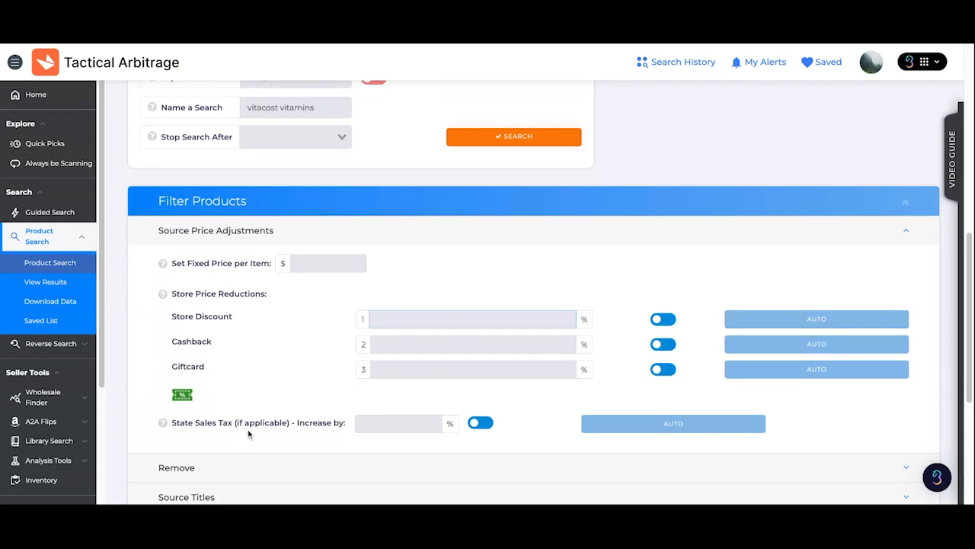
- Close the source price adjustments and examine all the product exclusion criteria in the Remove filters
{"action": "left_click", "coordinate": [394, 423]}
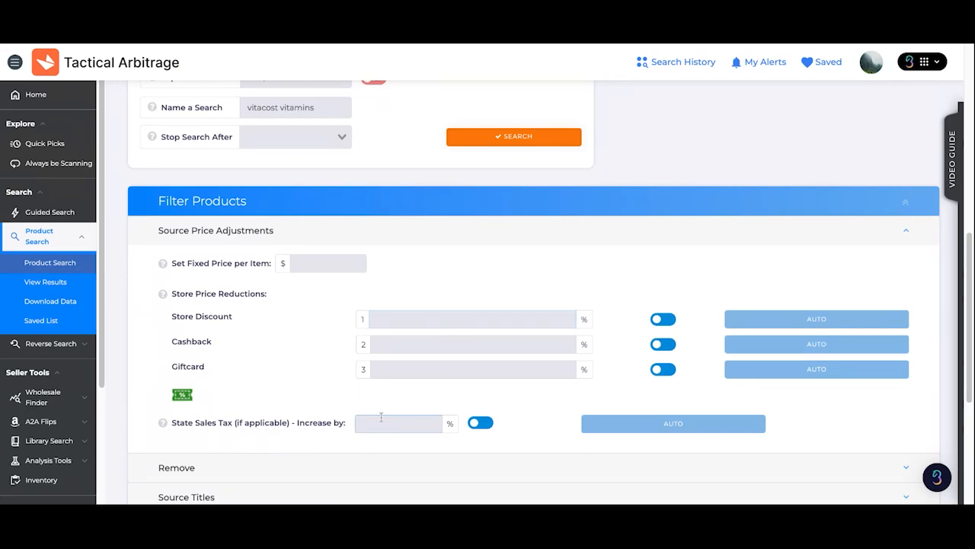
{"action": "left_click", "coordinate": [456, 236]}
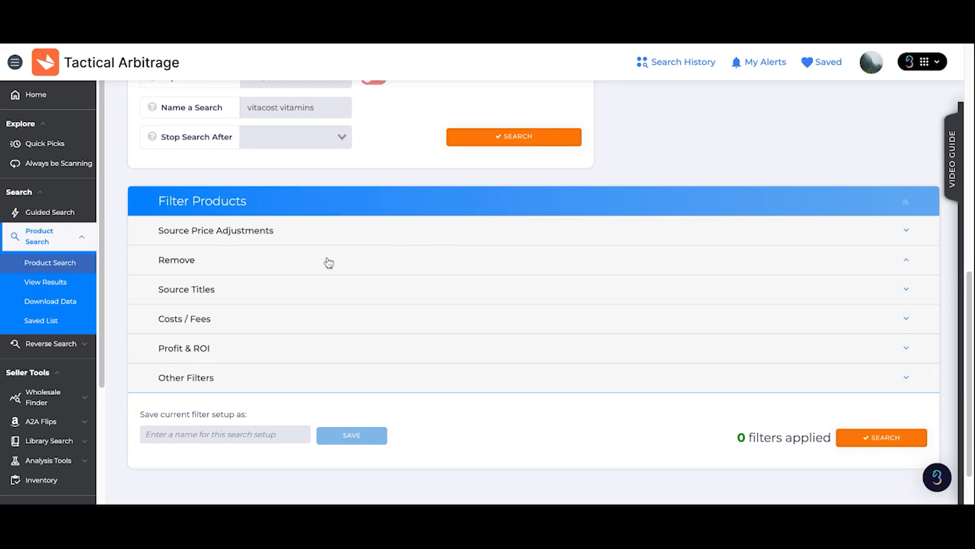
{"action": "left_click", "coordinate": [328, 262]}
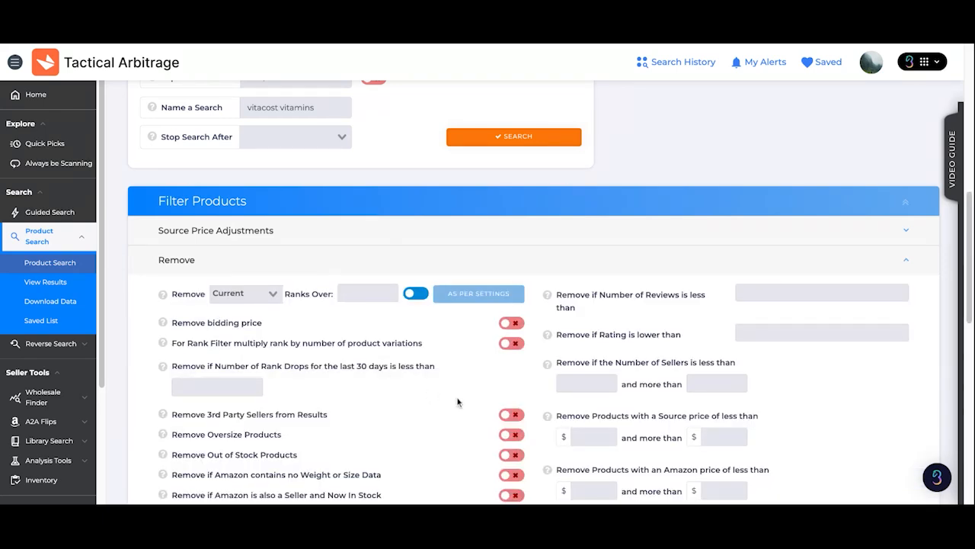
{"action": "scroll", "coordinate": [457, 402], "scroll_direction": "down", "scroll_amount": 1}
{"action": "scroll", "coordinate": [457, 402], "scroll_direction": "down", "scroll_amount": 2}
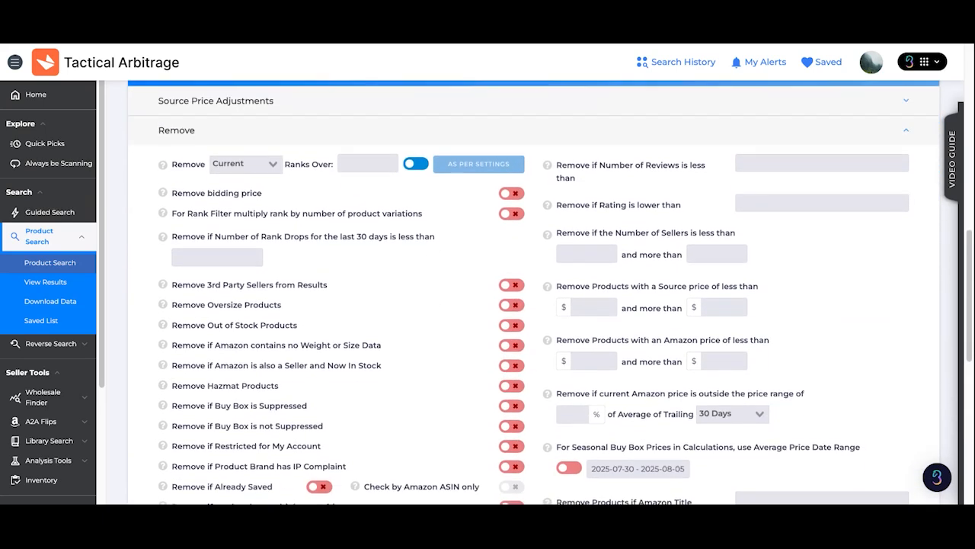
{"action": "scroll", "coordinate": [534, 293], "scroll_direction": "down", "scroll_amount": 4}
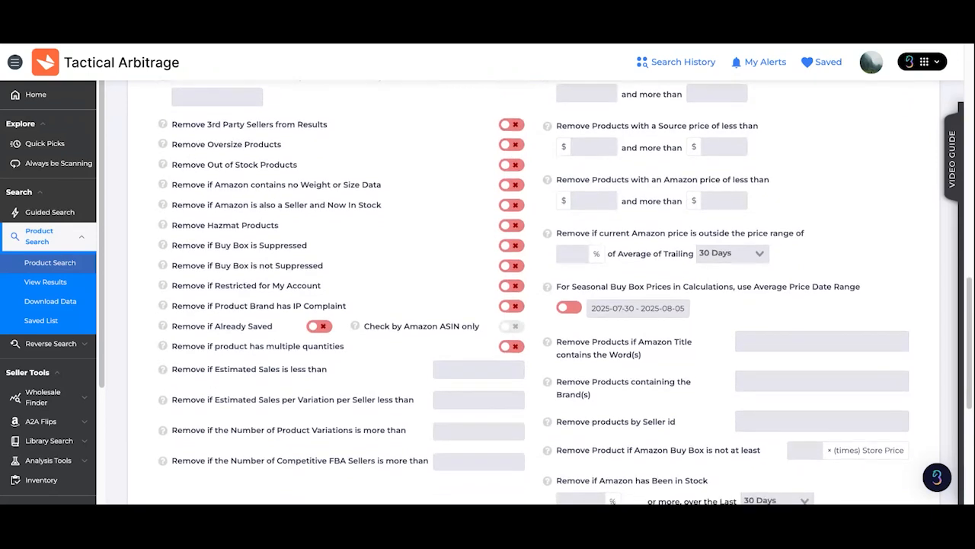
{"action": "scroll", "coordinate": [525, 291], "scroll_direction": "down", "scroll_amount": 2}
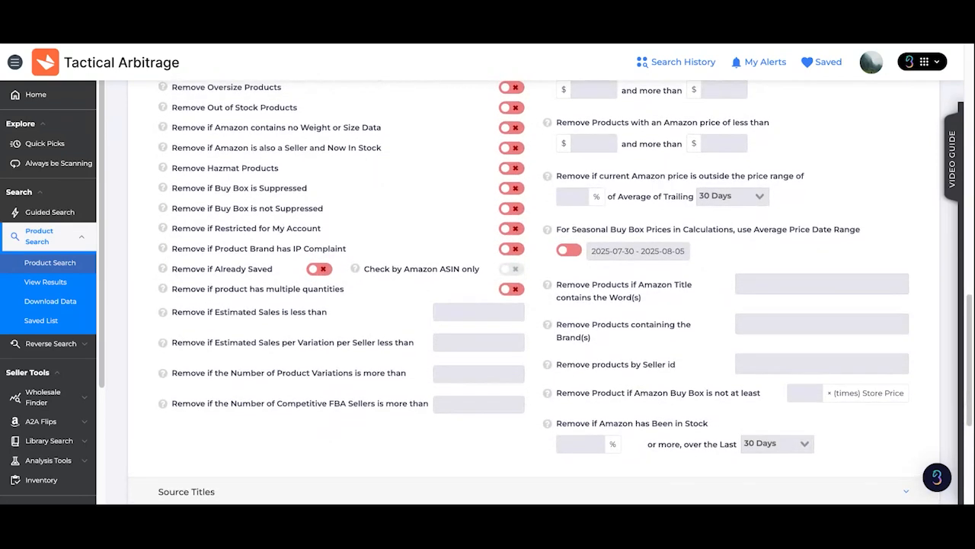
{"action": "scroll", "coordinate": [533, 293], "scroll_direction": "up", "scroll_amount": 3}
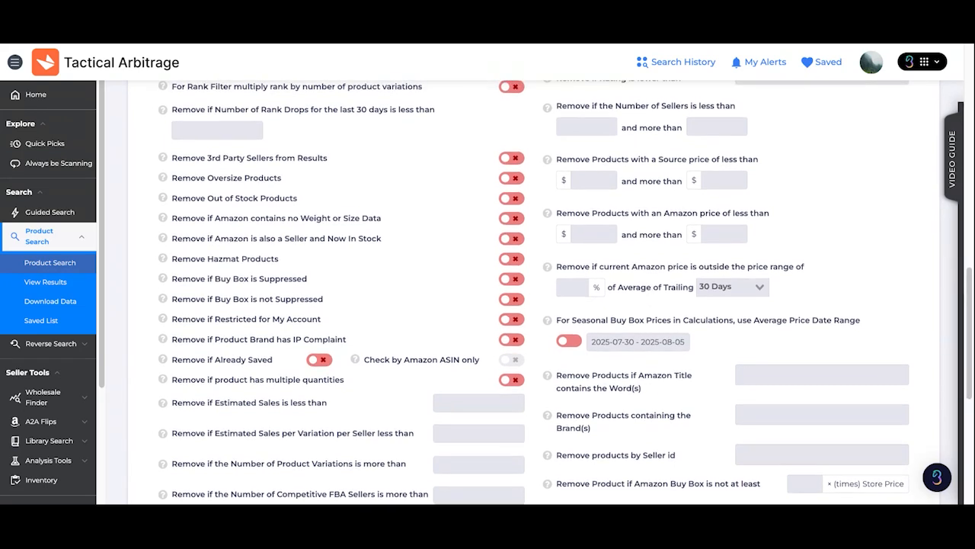
{"action": "scroll", "coordinate": [533, 293], "scroll_direction": "up", "scroll_amount": 1}
{"action": "scroll", "coordinate": [533, 293], "scroll_direction": "up", "scroll_amount": 1}
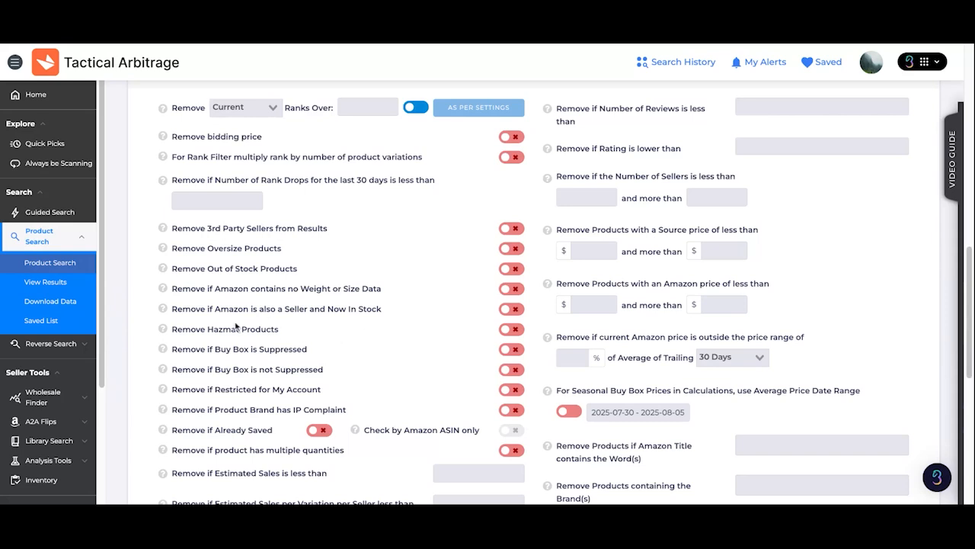
- Filter out hazmat products and products with estimated sales of less than 3
{"action": "left_click", "coordinate": [511, 329]}
{"action": "scroll", "coordinate": [417, 363], "scroll_direction": "down", "scroll_amount": 2}
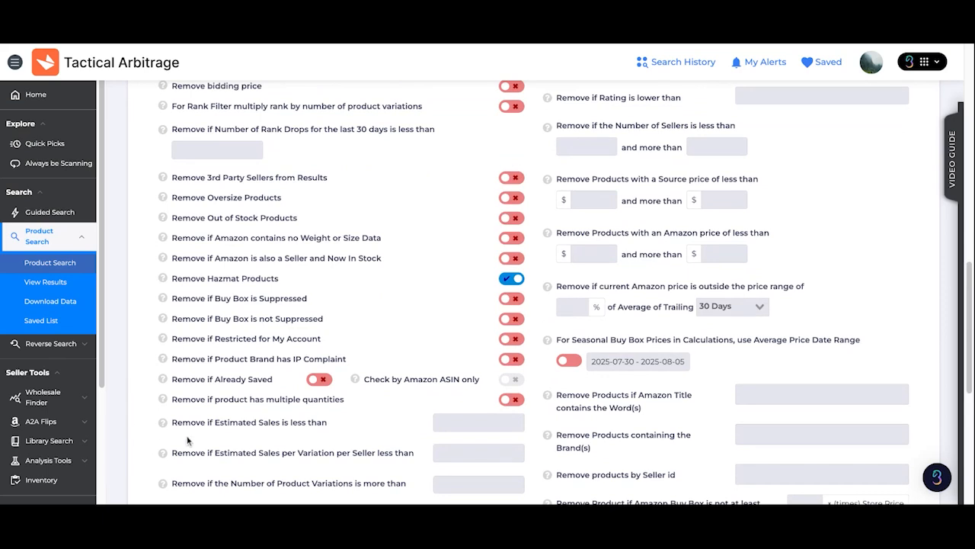
{"action": "left_click", "coordinate": [444, 421]}
{"action": "type", "text": "3"}
- Filter out products where Amazon is also a seller and now in stock, and collapse the Remove section
{"action": "left_click", "coordinate": [512, 259]}
{"action": "scroll", "coordinate": [422, 122], "scroll_direction": "up", "scroll_amount": 1}
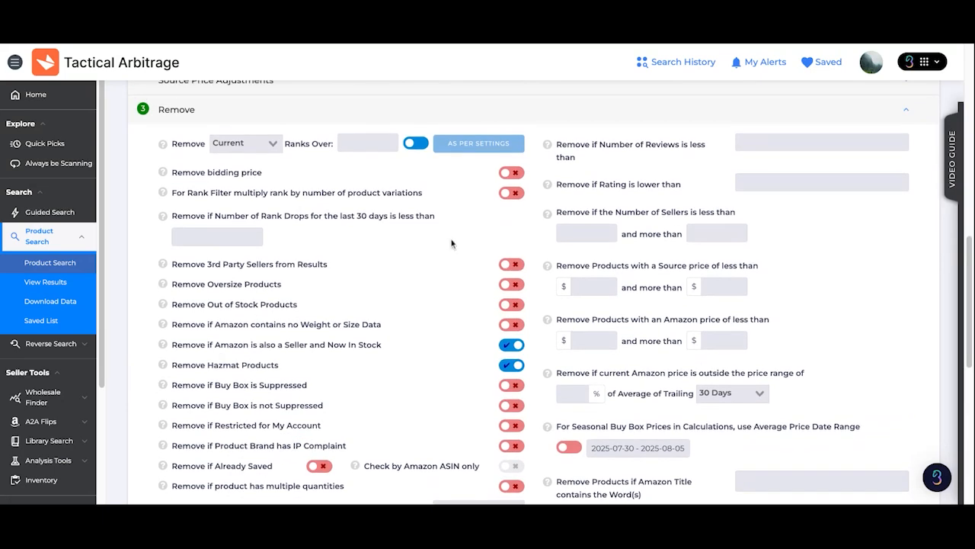
{"action": "left_click", "coordinate": [421, 119]}
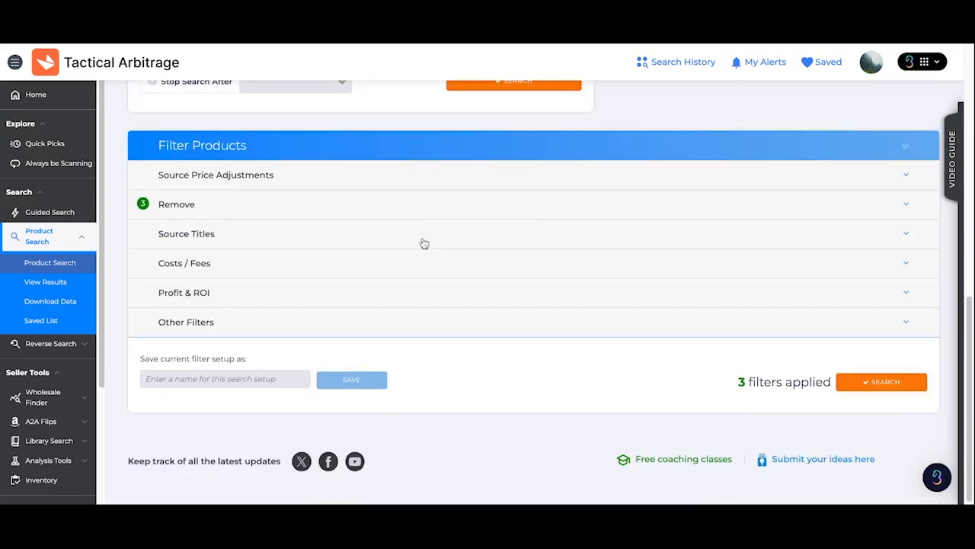
- Look through the Source Titles and Costs / Fees filters and collapse both sections again
{"action": "left_click", "coordinate": [424, 243]}
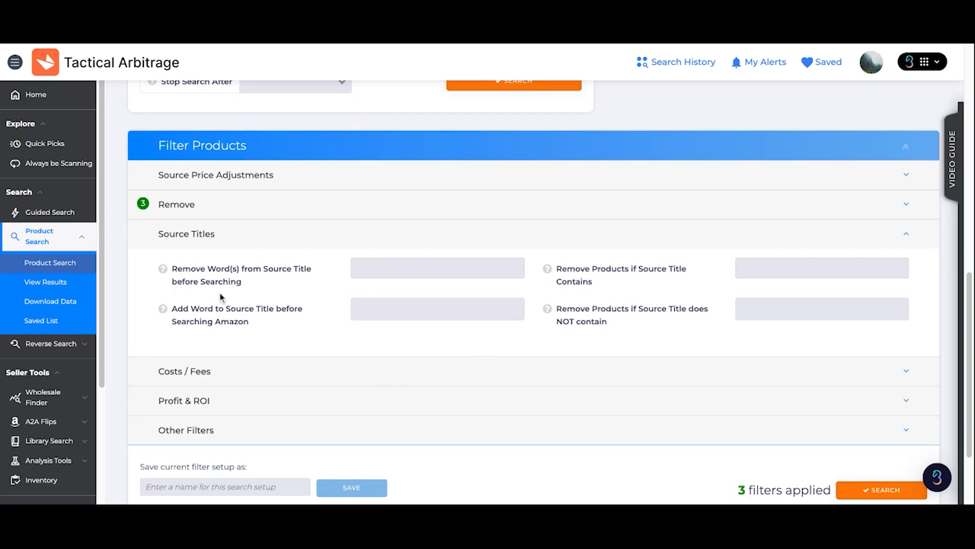
{"action": "left_click", "coordinate": [314, 243]}
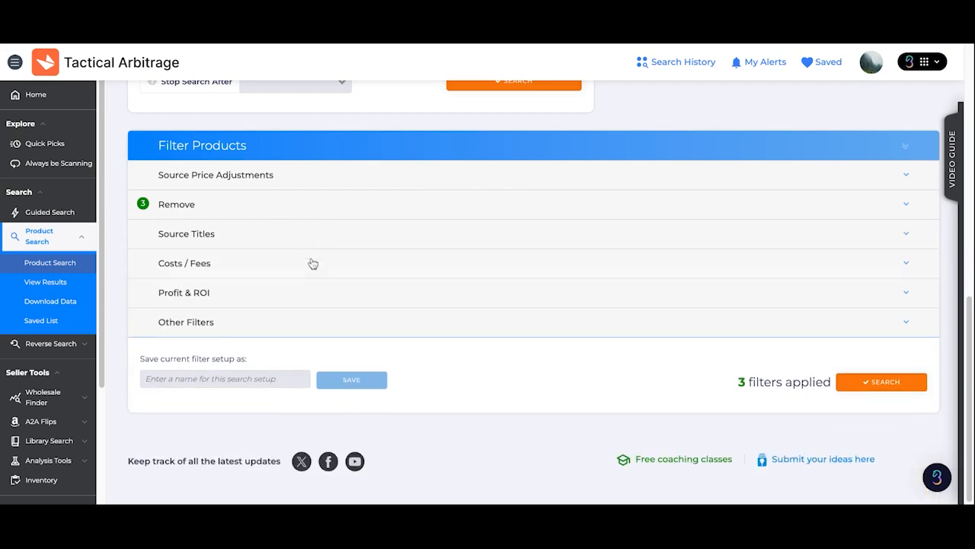
{"action": "left_click", "coordinate": [312, 277]}
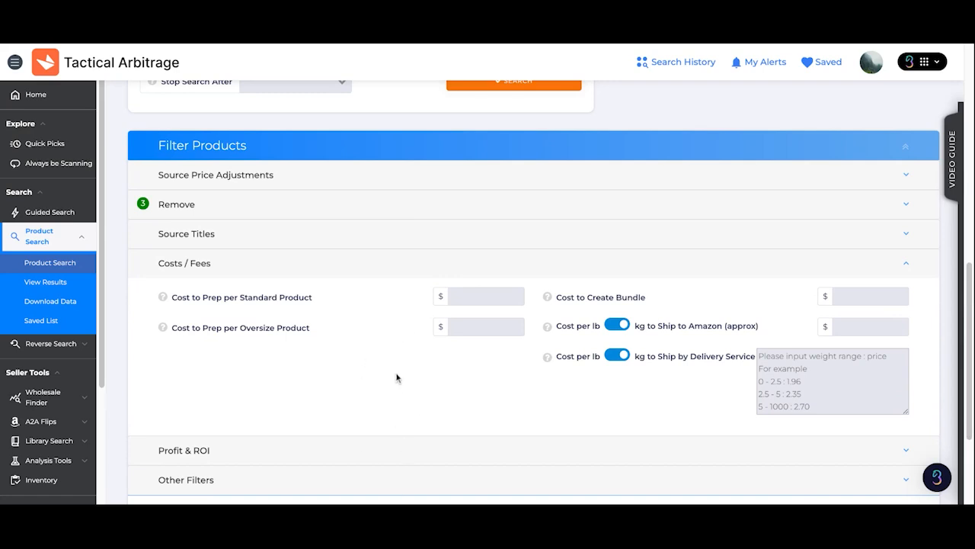
{"action": "left_click", "coordinate": [384, 276]}
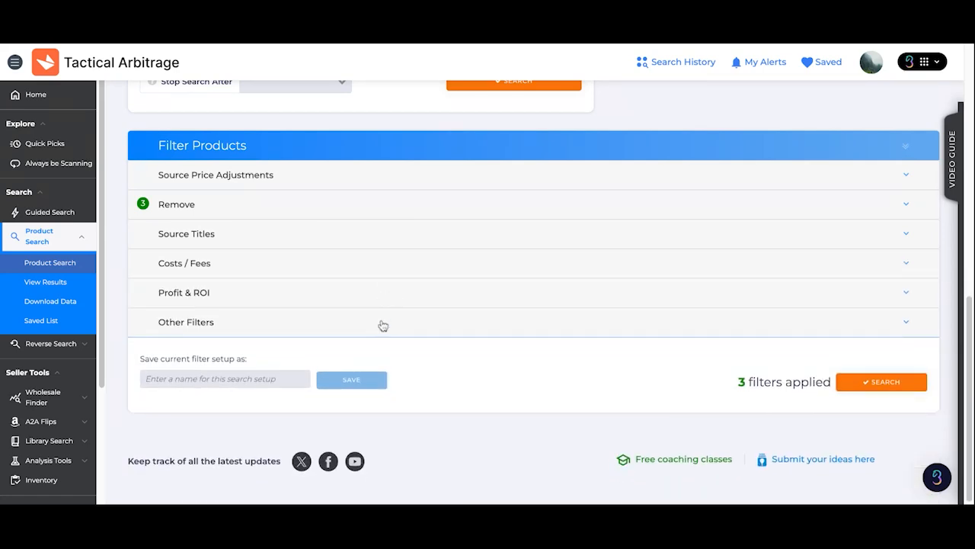
- Filter out products with a gross profit of less than $1 and a gross ROI of less than 10%
{"action": "left_click", "coordinate": [381, 297]}
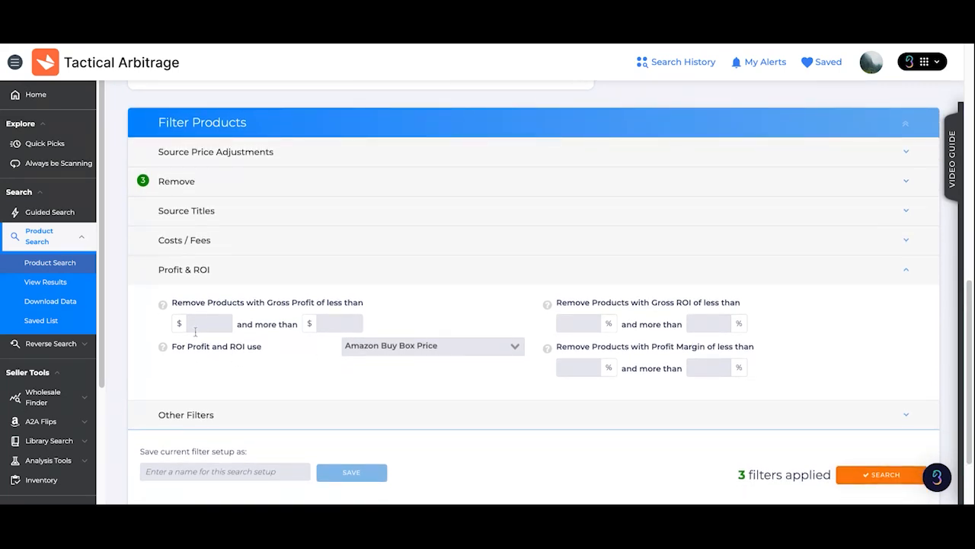
{"action": "left_click", "coordinate": [195, 329]}
{"action": "type", "text": "1"}
{"action": "left_click", "coordinate": [572, 320]}
{"action": "type", "text": "10"}
{"action": "left_click", "coordinate": [448, 316]}
- View the price options for the profit and ROI calculation and collapse the Profit & ROI section
{"action": "left_click", "coordinate": [460, 349]}
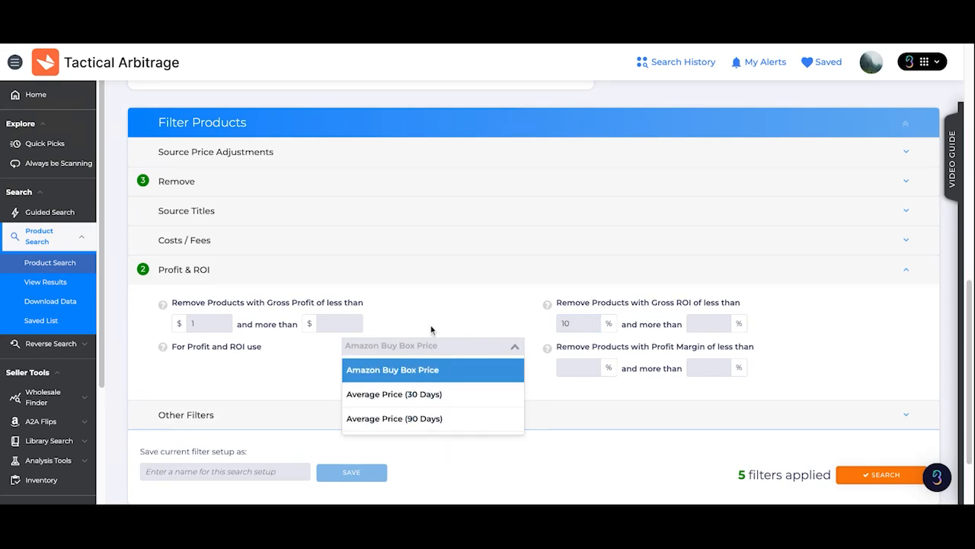
{"action": "left_click", "coordinate": [427, 290]}
{"action": "left_click", "coordinate": [428, 282]}
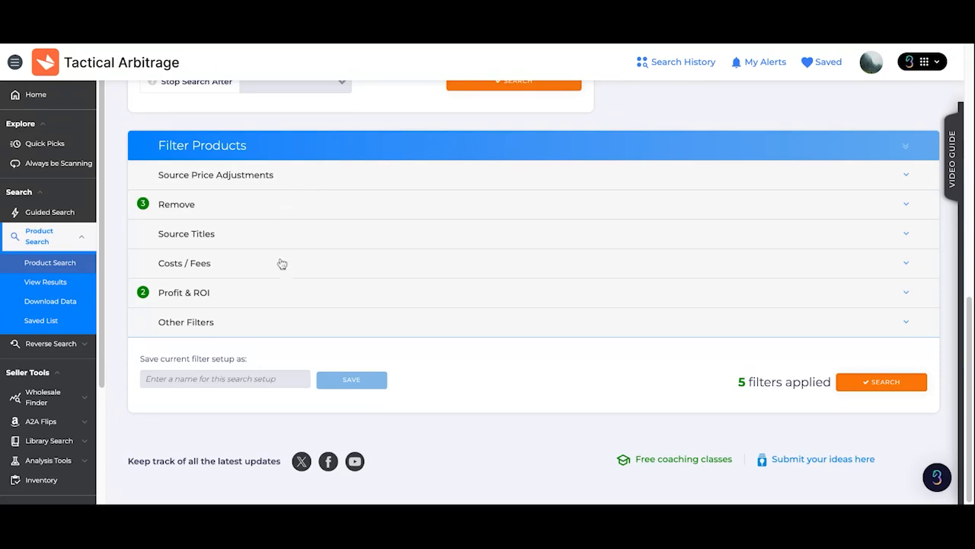
- Turn on Also show Amazon Out Of Stock Results in the Other Filters section and collapse it
{"action": "left_click", "coordinate": [402, 326]}
{"action": "scroll", "coordinate": [400, 371], "scroll_direction": "down", "scroll_amount": 1}
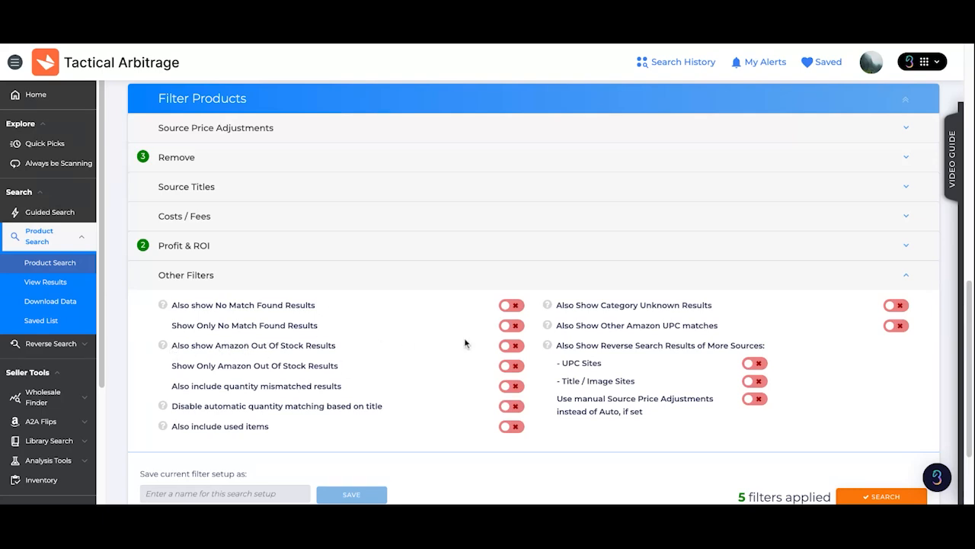
{"action": "left_click", "coordinate": [514, 348]}
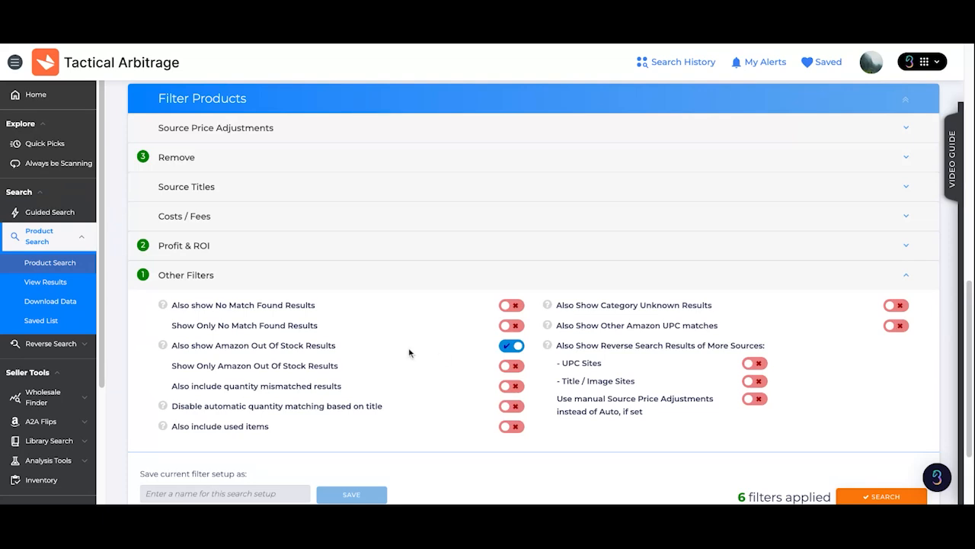
{"action": "left_click", "coordinate": [402, 276]}
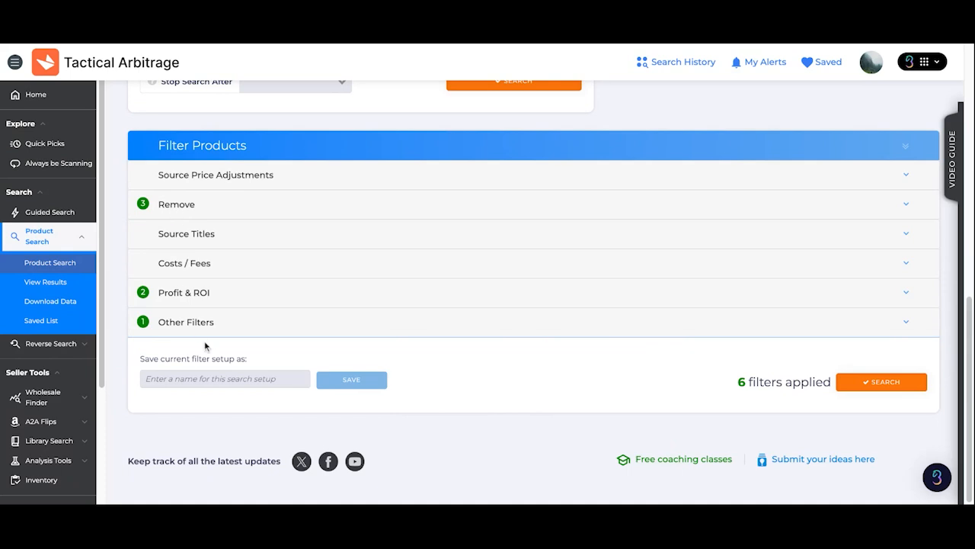
- Save the current filter setup under a name made of the person's first name and "favorites"
{"action": "left_click", "coordinate": [195, 381]}
{"action": "type", "text": "layla"}
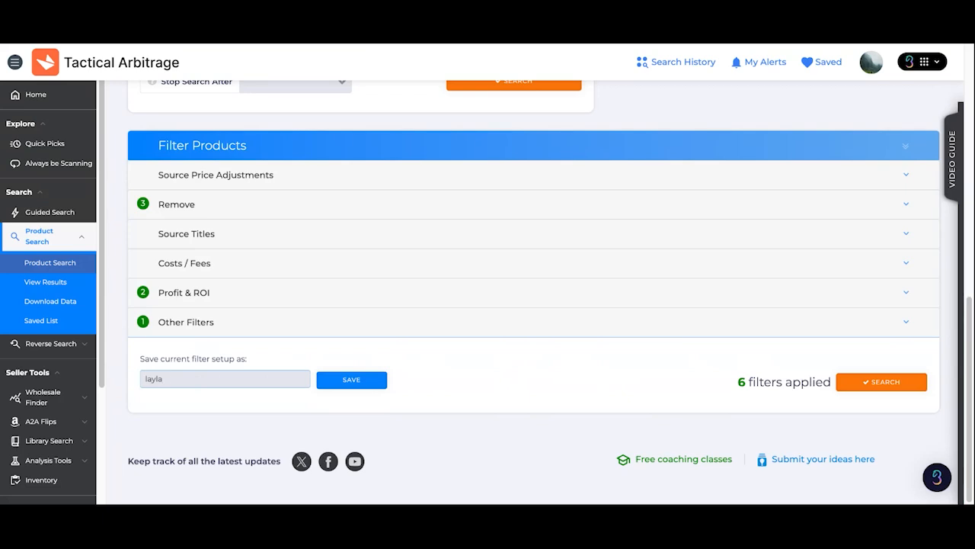
{"action": "type", "text": "'s favorites"}
{"action": "left_click", "coordinate": [351, 385]}
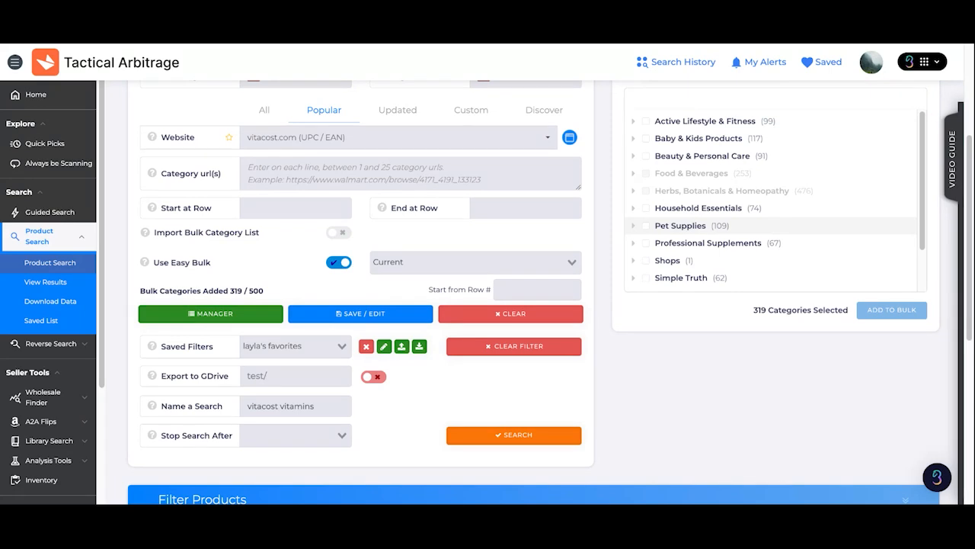
- Start the product search with the applied filters and dismiss the search progress dialog
{"action": "scroll", "coordinate": [328, 390], "scroll_direction": "down", "scroll_amount": 2}
{"action": "scroll", "coordinate": [347, 403], "scroll_direction": "down", "scroll_amount": 2}
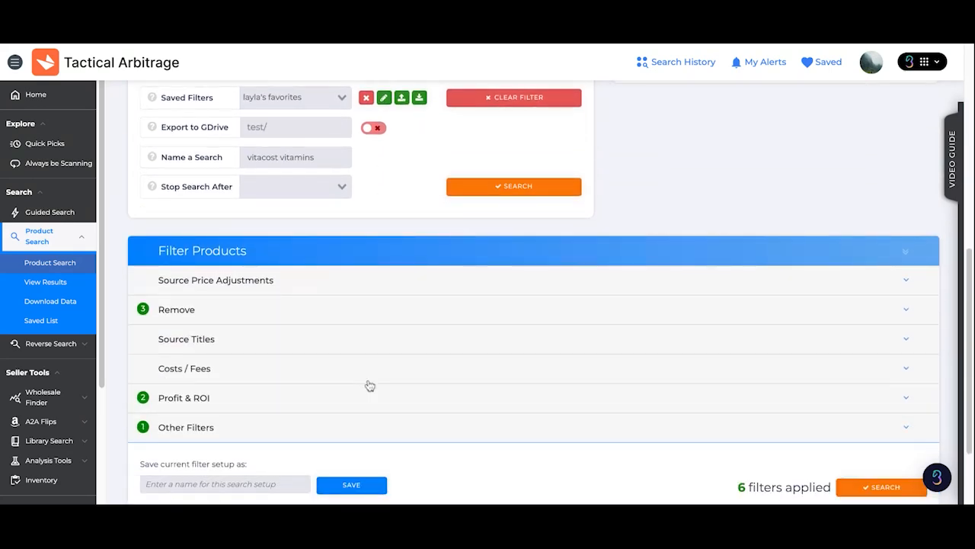
{"action": "scroll", "coordinate": [369, 386], "scroll_direction": "down", "scroll_amount": 1}
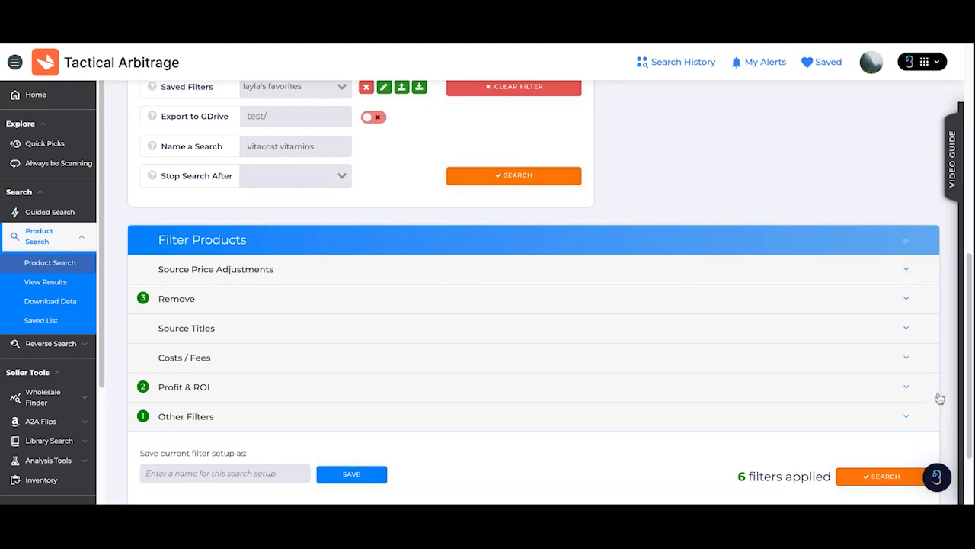
{"action": "left_click", "coordinate": [884, 477]}
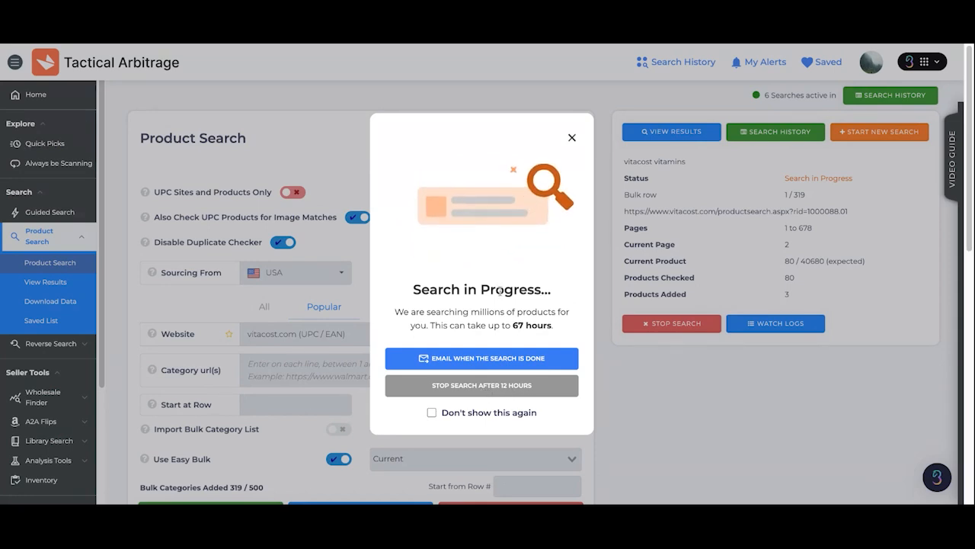
{"action": "left_click", "coordinate": [571, 138]}
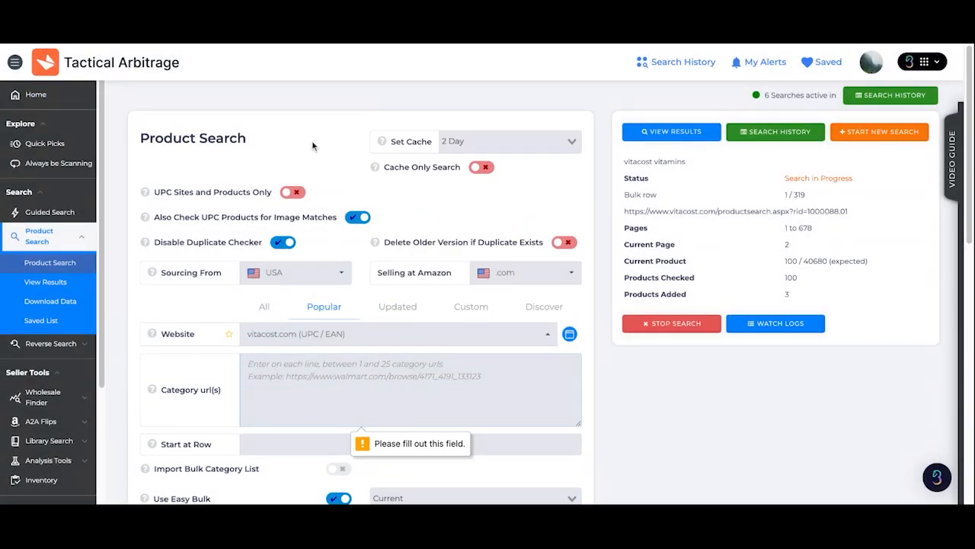
- Open the Reverse Search page and dismiss the warning about the results capacity
{"action": "left_click", "coordinate": [40, 241]}
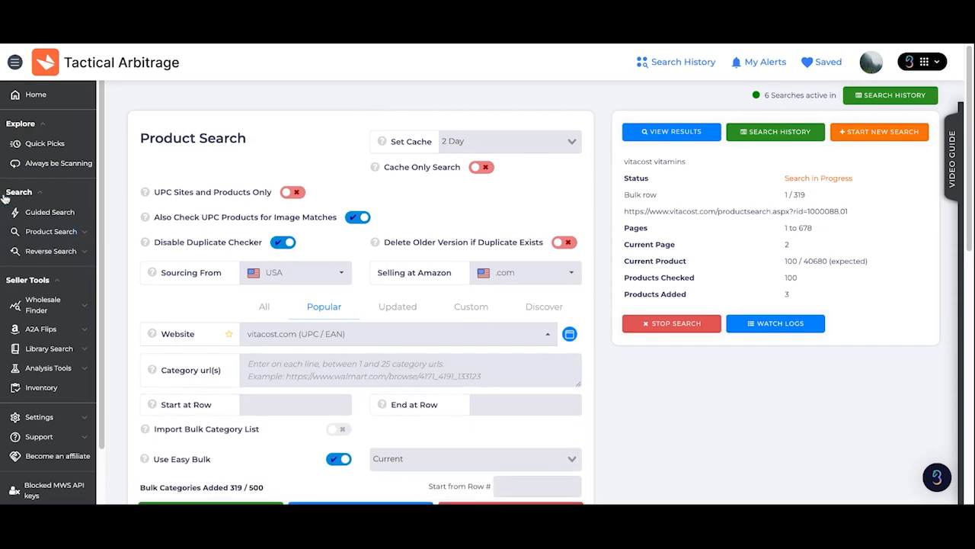
{"action": "left_click", "coordinate": [43, 252]}
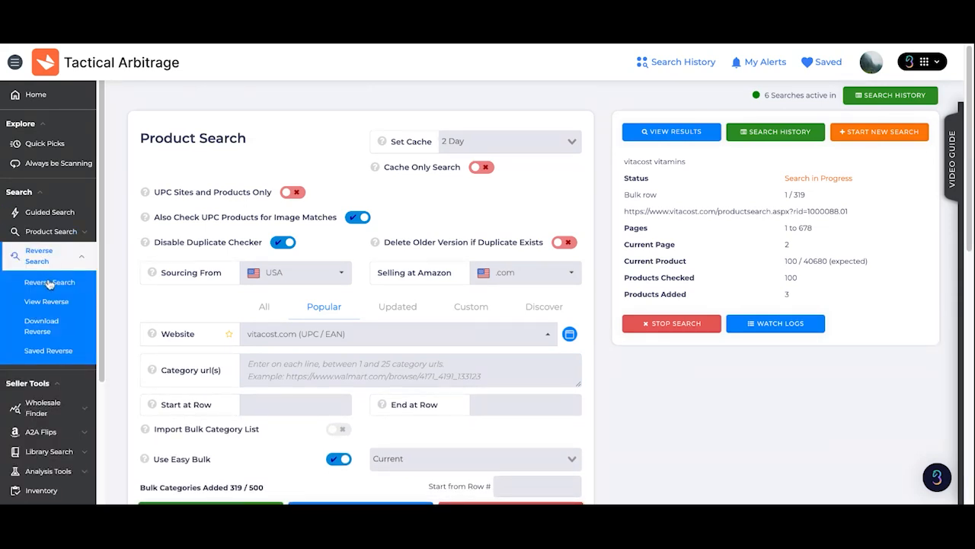
{"action": "left_click", "coordinate": [49, 283]}
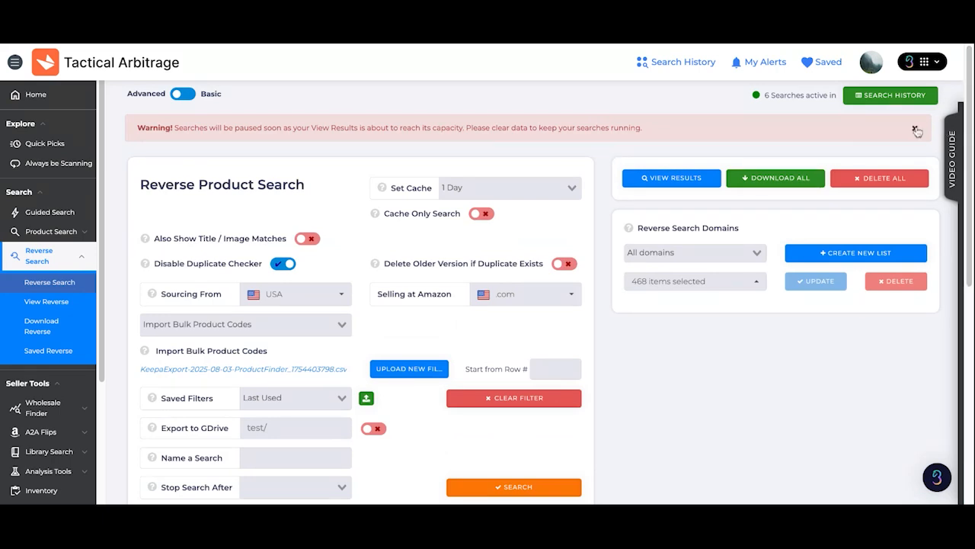
{"action": "left_click", "coordinate": [916, 129]}
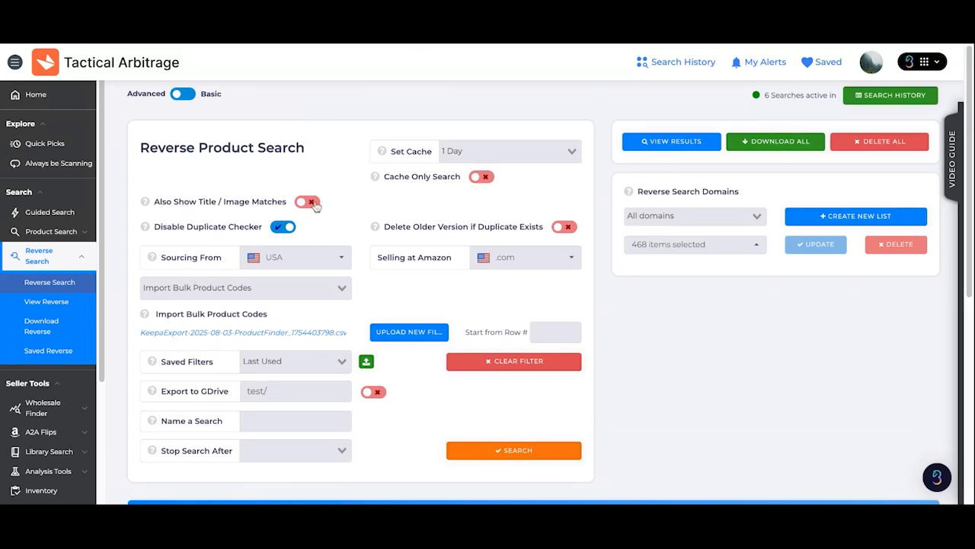
- Look through the available reverse search types, keeping Import Bulk Product Codes selected
{"action": "scroll", "coordinate": [357, 205], "scroll_direction": "down", "scroll_amount": 1}
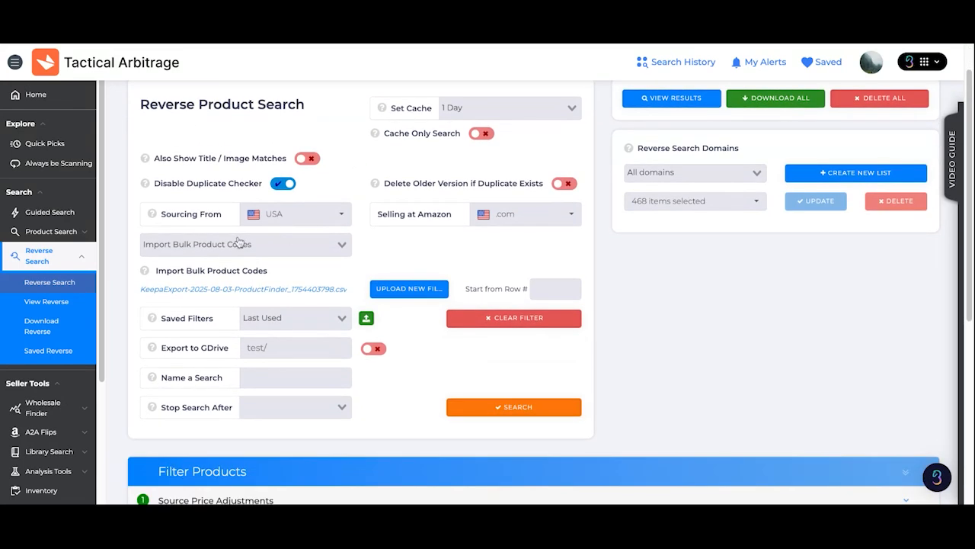
{"action": "left_click", "coordinate": [343, 248]}
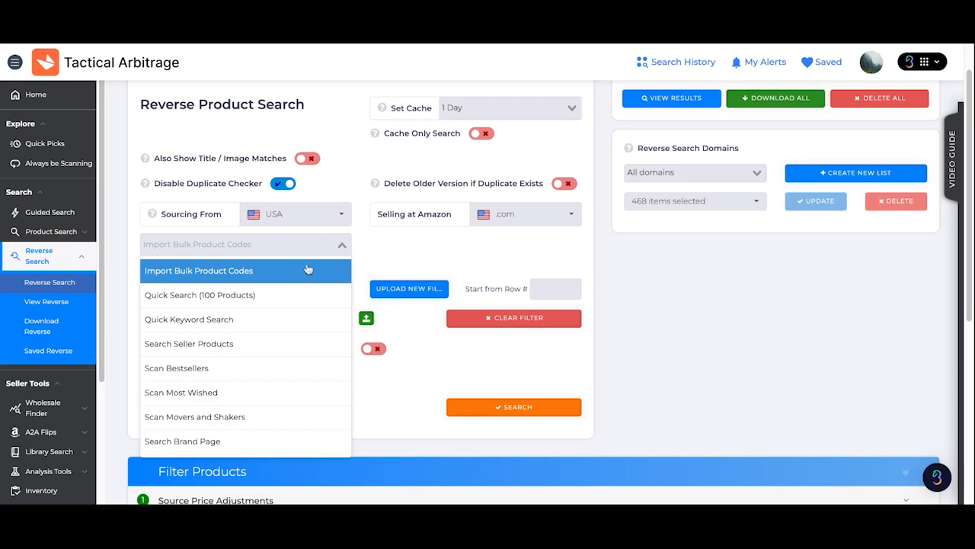
{"action": "left_click", "coordinate": [413, 256]}
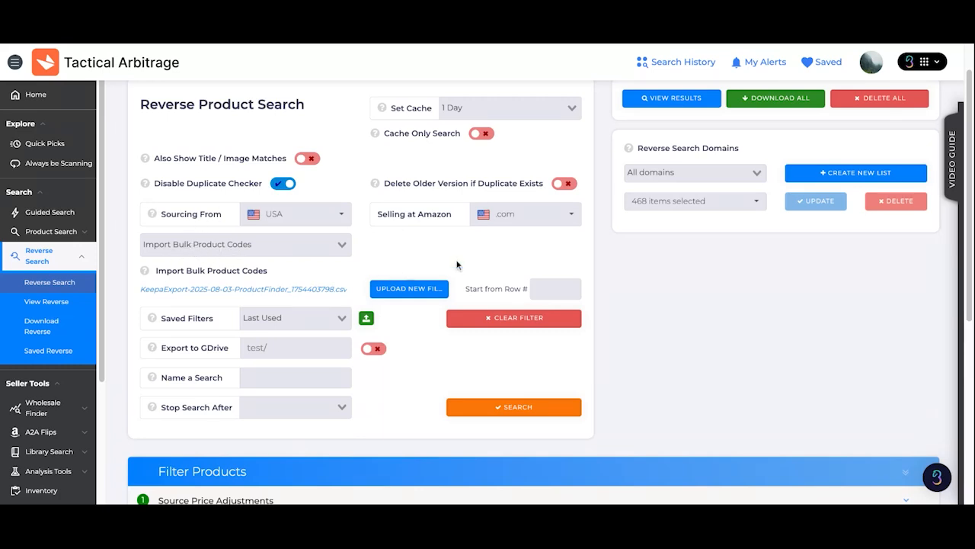
- Open the bulk product codes file upload dialog, read its file requirements, and close it without uploading
{"action": "left_click", "coordinate": [411, 293]}
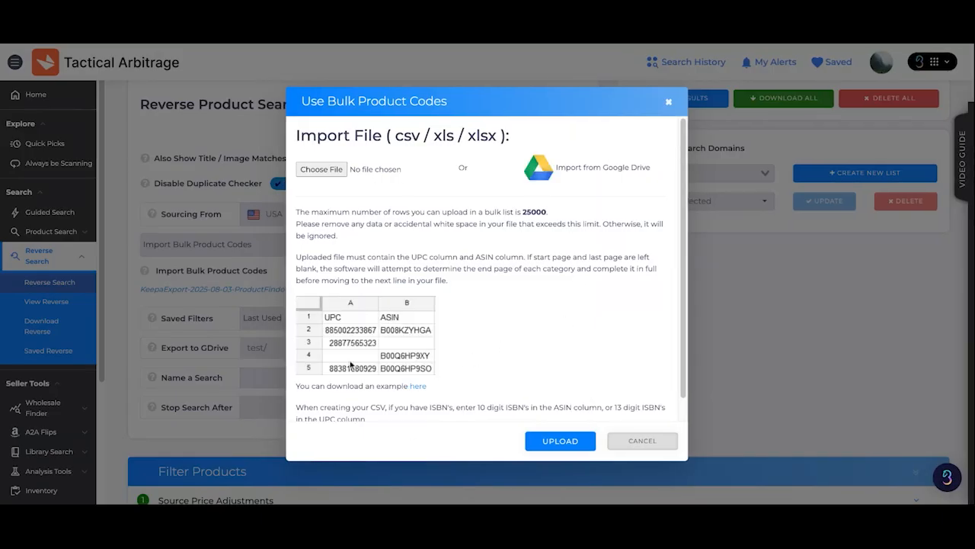
{"action": "scroll", "coordinate": [480, 318], "scroll_direction": "down", "scroll_amount": 1}
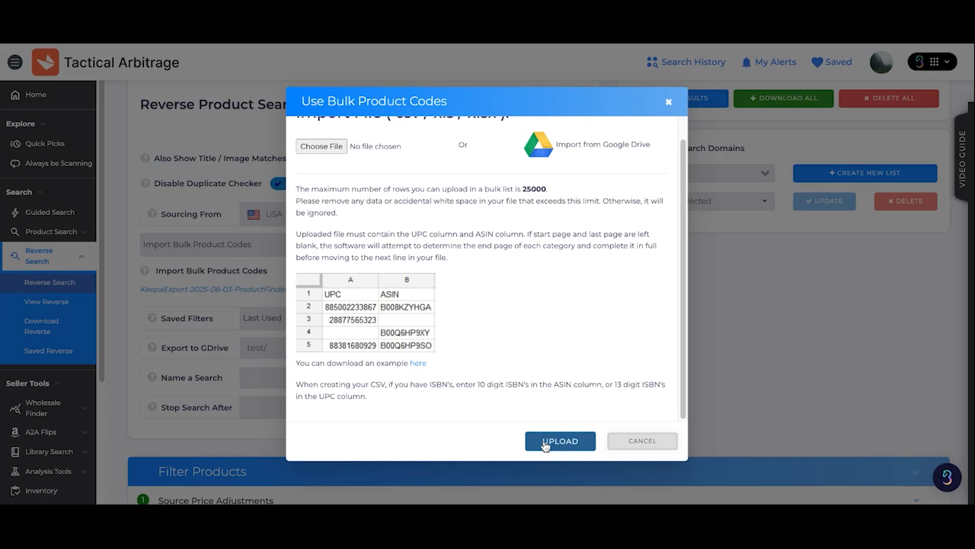
{"action": "left_click", "coordinate": [668, 102]}
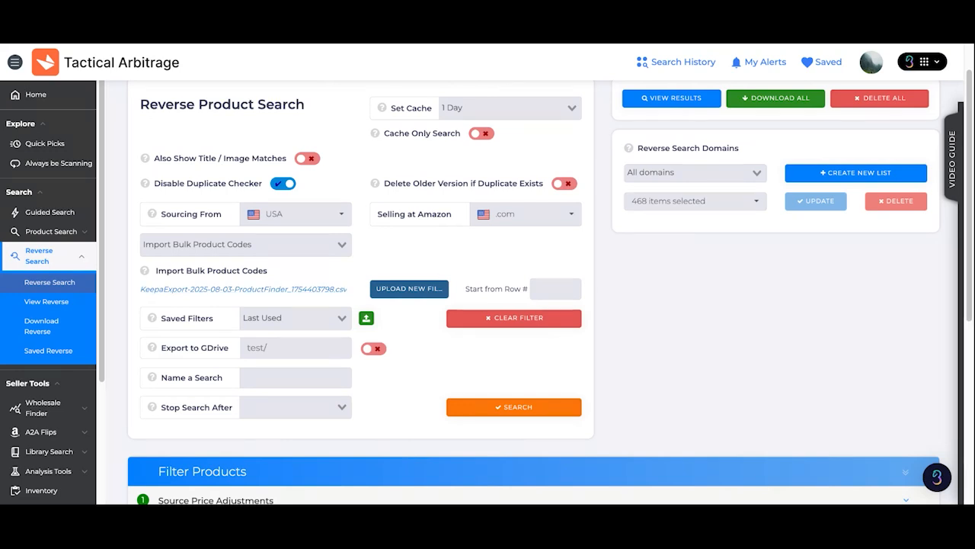
- Switch the search type to Quick Search (100 Products), enter the sample codes "asin1, asin2, asin3" and clear them
{"action": "scroll", "coordinate": [337, 323], "scroll_direction": "down", "scroll_amount": 2}
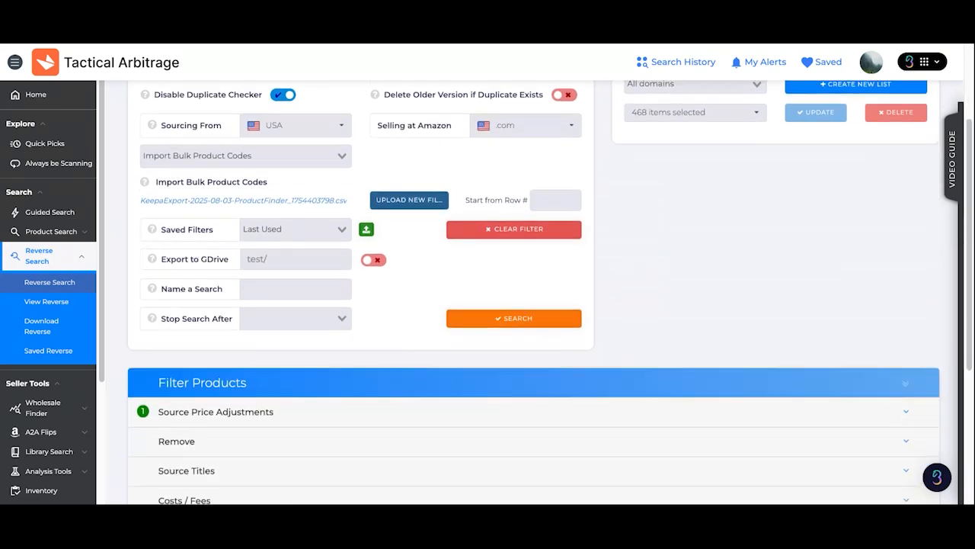
{"action": "scroll", "coordinate": [335, 246], "scroll_direction": "down", "scroll_amount": 2}
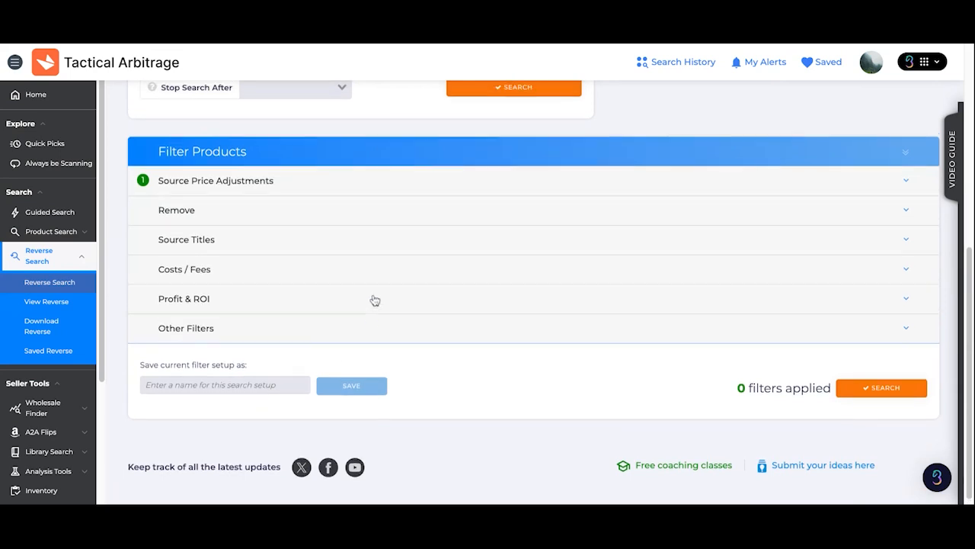
{"action": "scroll", "coordinate": [373, 300], "scroll_direction": "up", "scroll_amount": 4}
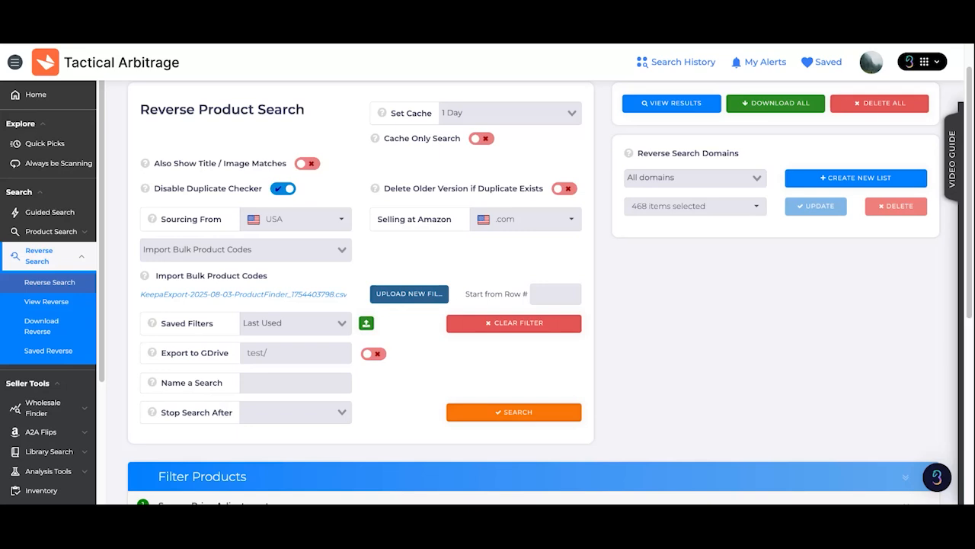
{"action": "left_click", "coordinate": [334, 254]}
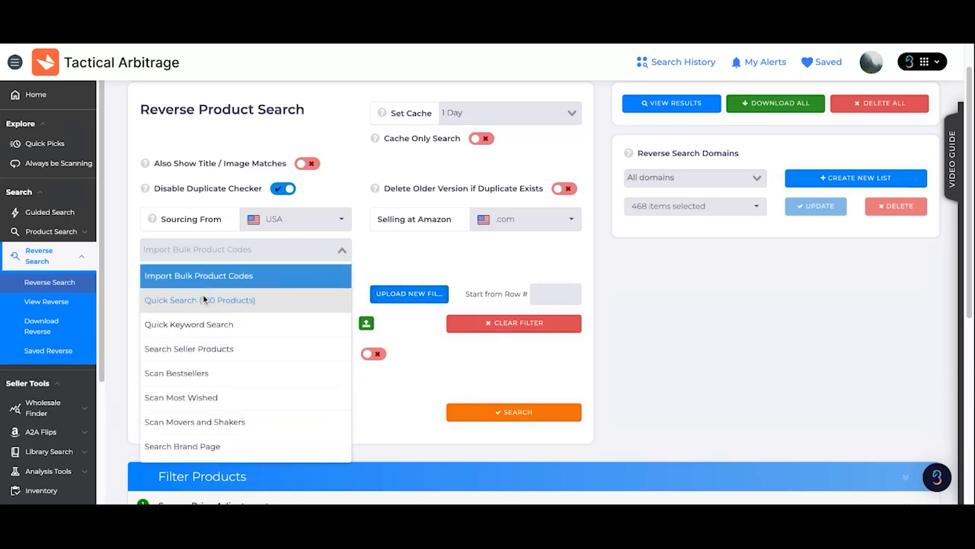
{"action": "left_click", "coordinate": [205, 305]}
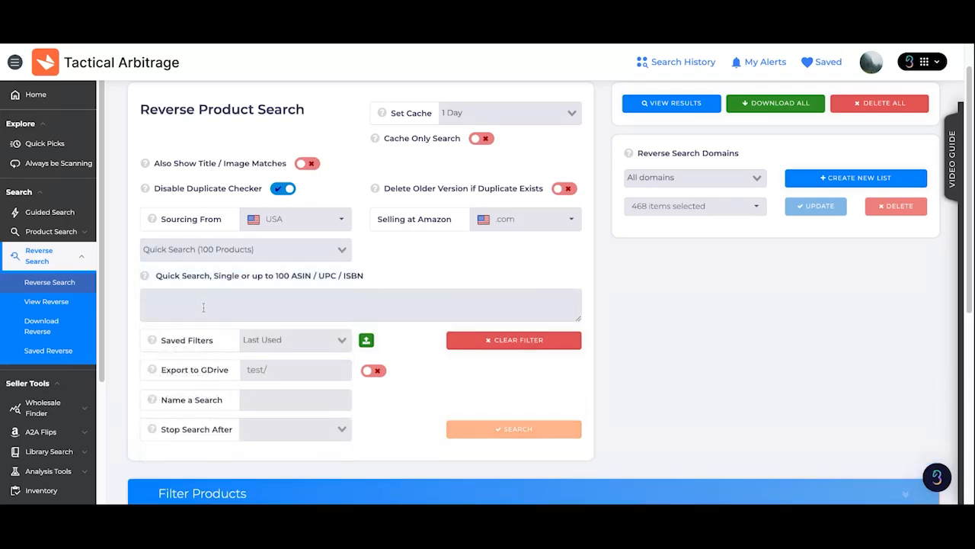
{"action": "left_click", "coordinate": [335, 299]}
{"action": "type", "text": "asin1, asin"}
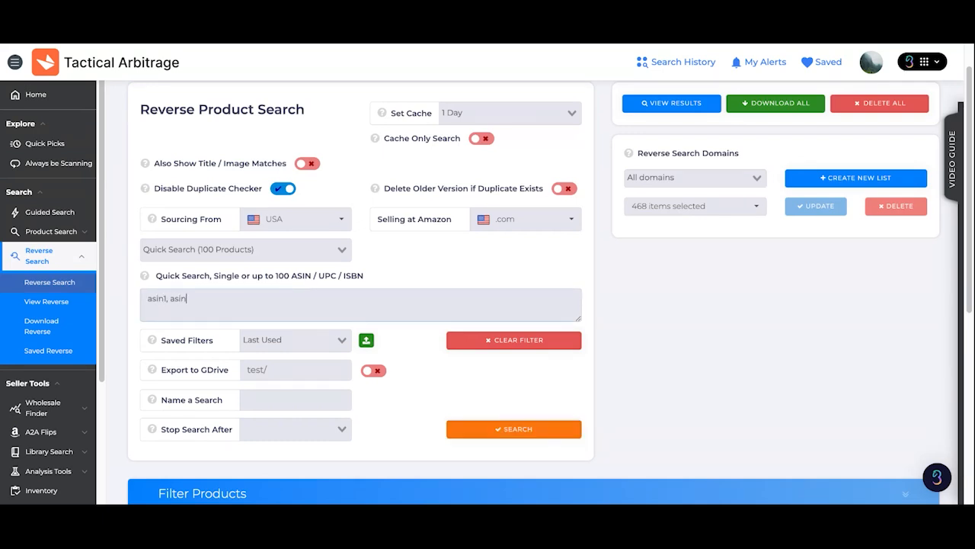
{"action": "type", "text": "2, asin3"}
{"action": "key", "text": "ctrl+a"}
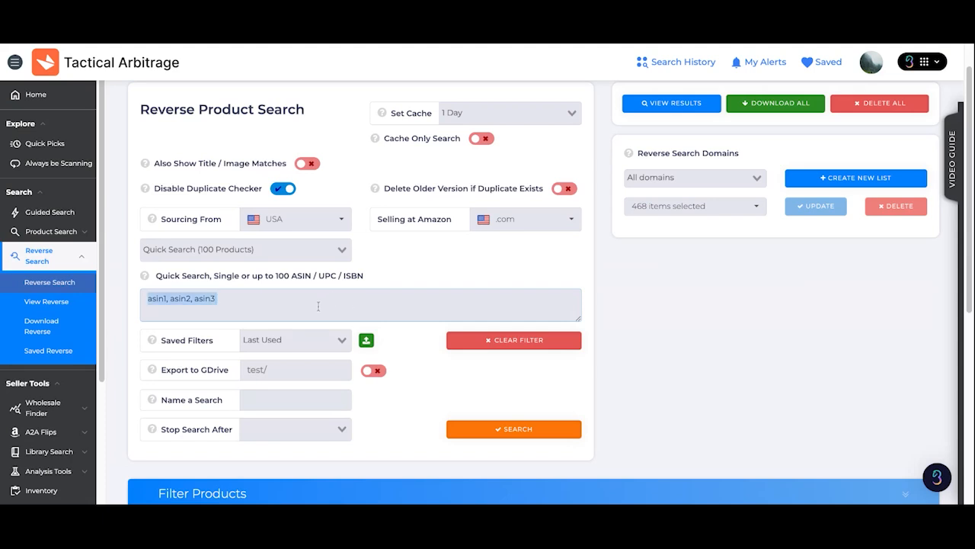
{"action": "key", "text": "BackSpace"}
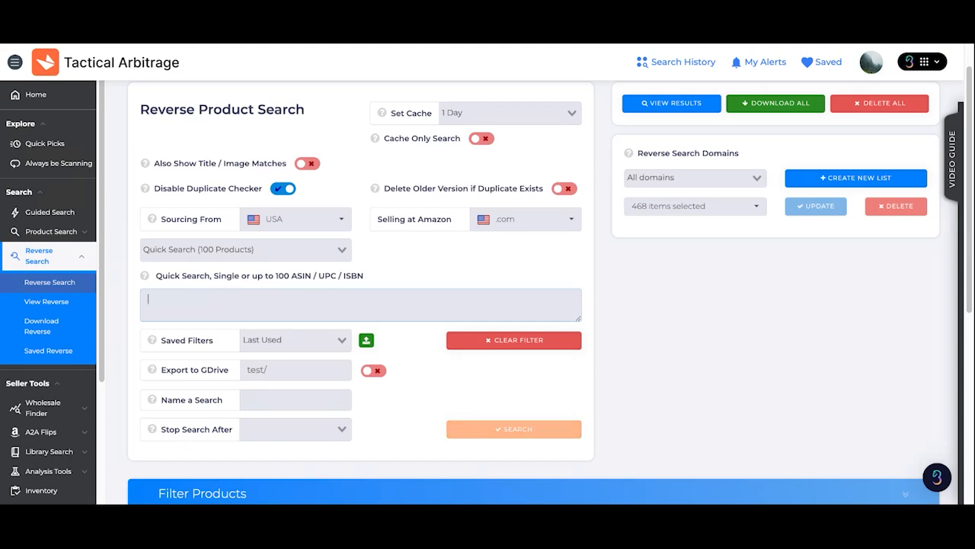
- Switch the search type to Quick Keyword Search and look through its category list, keeping All categories
{"action": "left_click", "coordinate": [300, 259]}
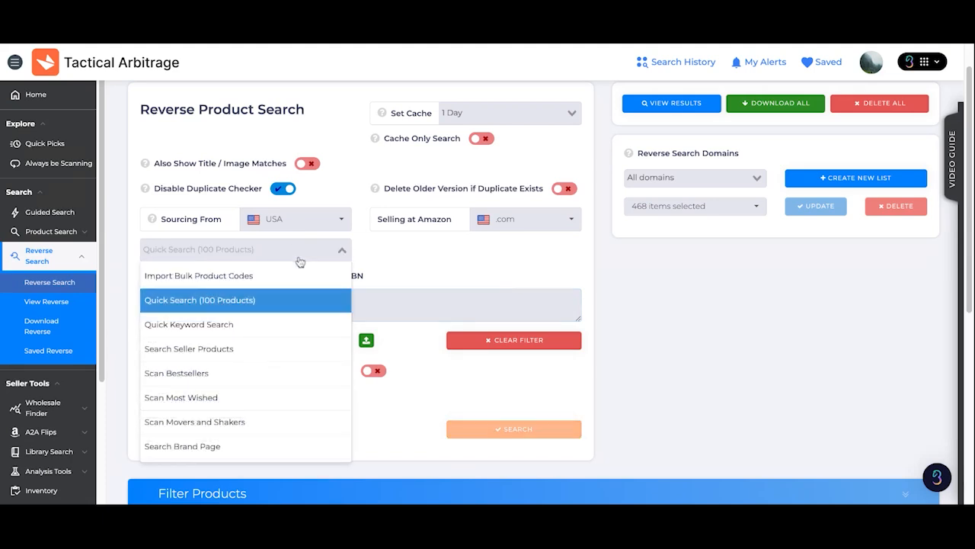
{"action": "left_click", "coordinate": [196, 333]}
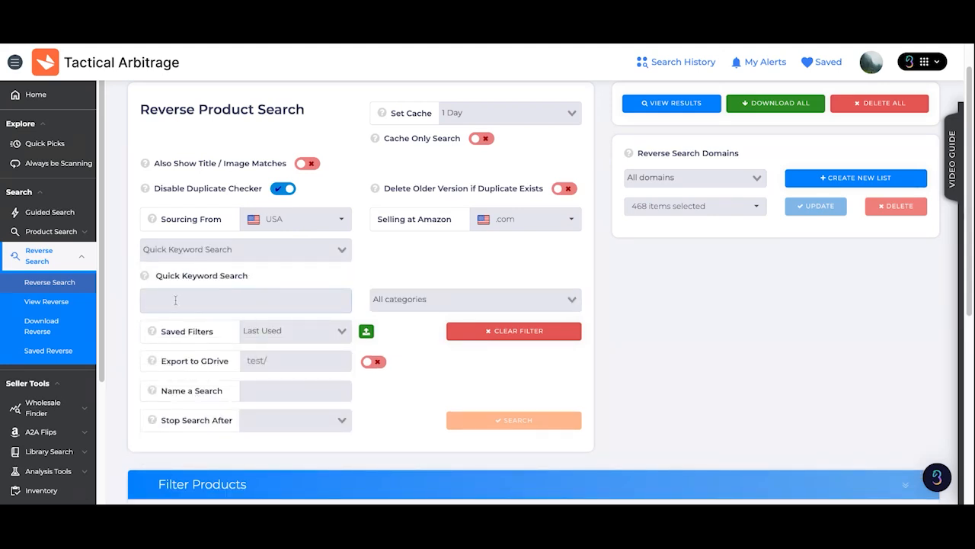
{"action": "left_click", "coordinate": [226, 301]}
{"action": "left_click", "coordinate": [413, 306]}
{"action": "scroll", "coordinate": [427, 396], "scroll_direction": "down", "scroll_amount": 5}
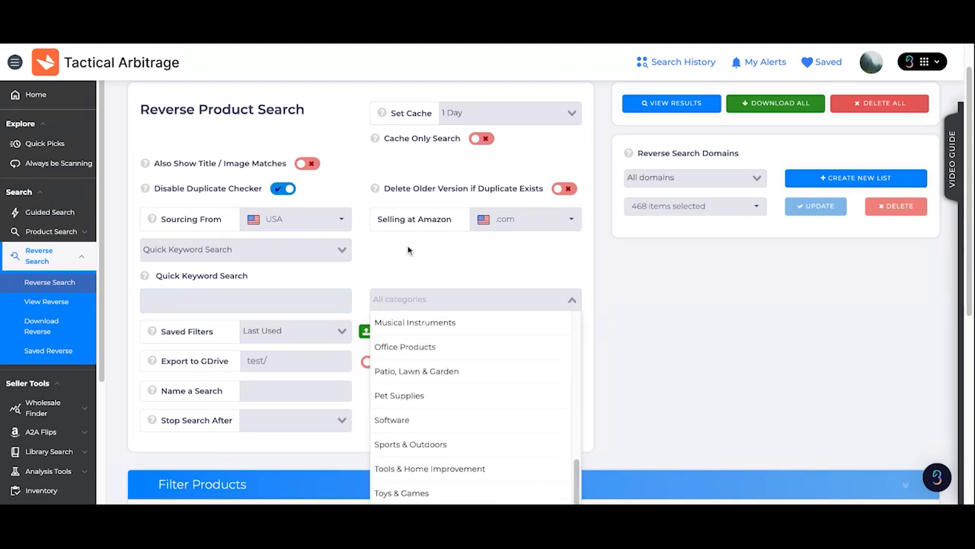
{"action": "left_click", "coordinate": [408, 249]}
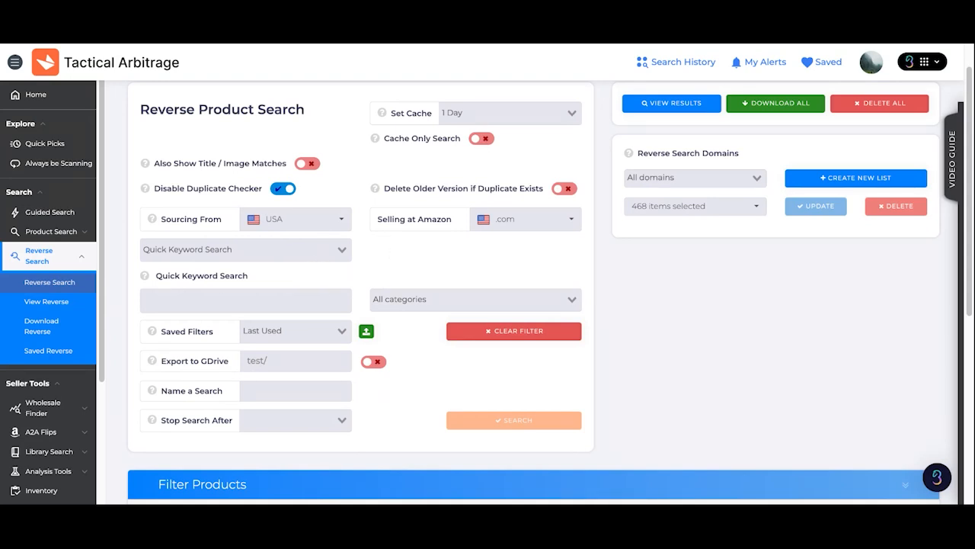
- Switch the search type to Search Seller Products and place the cursor in its empty Seller ID field
{"action": "left_click", "coordinate": [245, 249]}
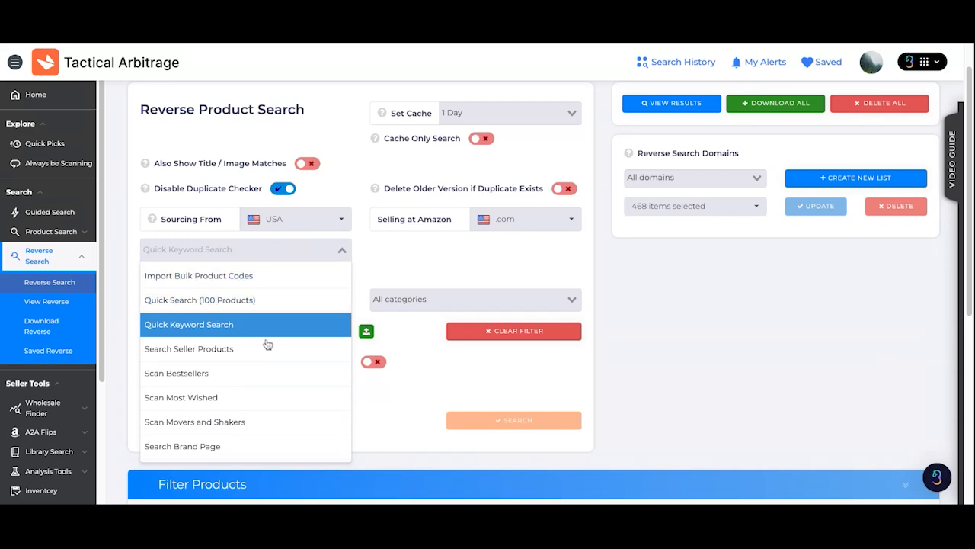
{"action": "left_click", "coordinate": [191, 355]}
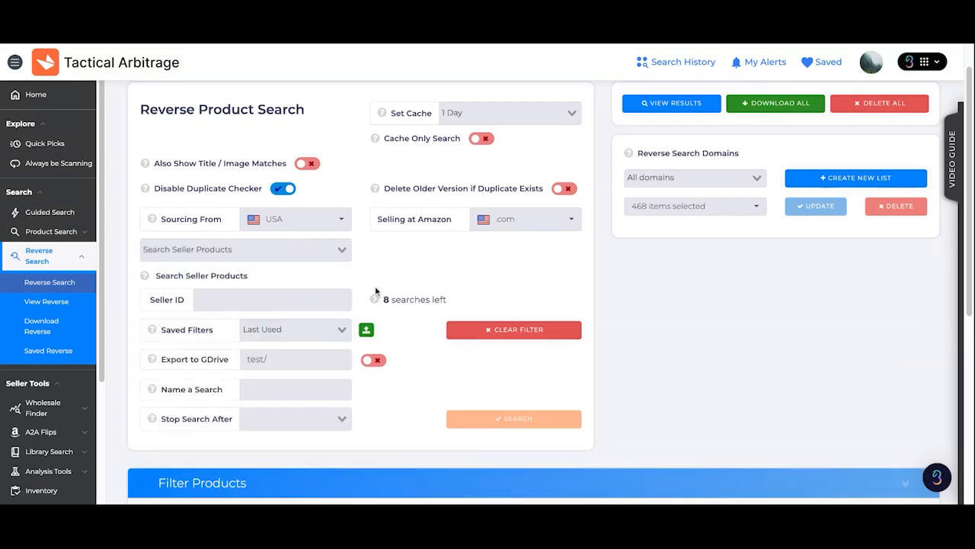
{"action": "left_click", "coordinate": [230, 306]}
- Switch the search type to Scan Bestsellers and open its Level 1 category list
{"action": "left_click", "coordinate": [312, 254]}
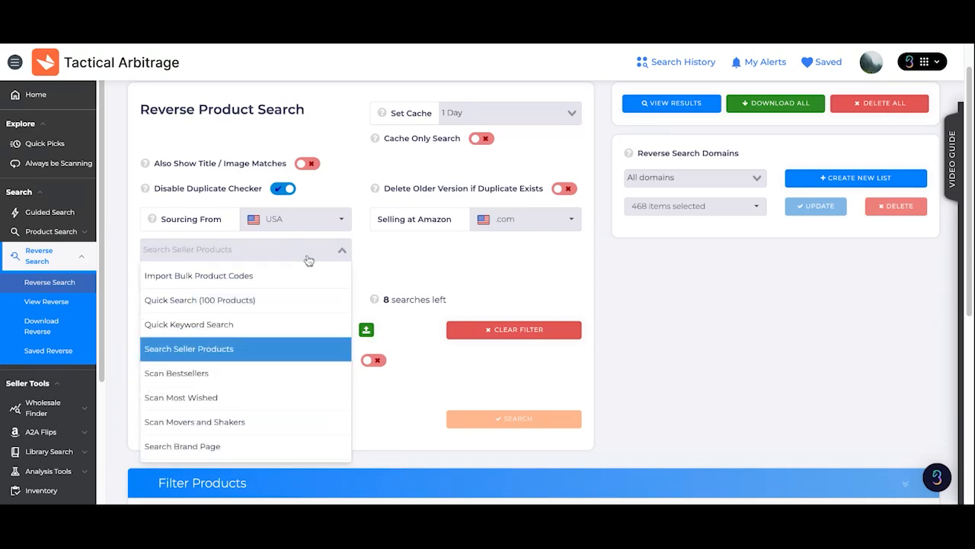
{"action": "left_click", "coordinate": [235, 376]}
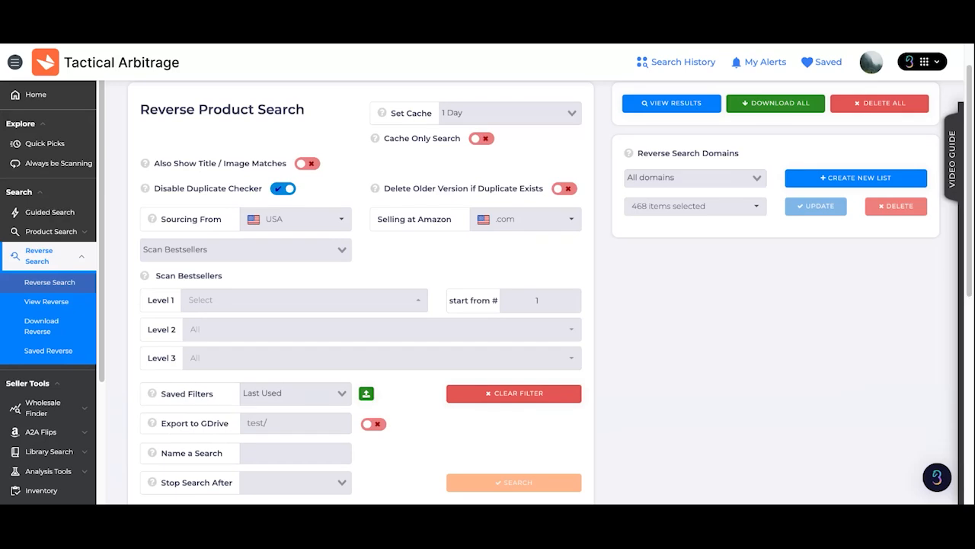
{"action": "left_click", "coordinate": [320, 302]}
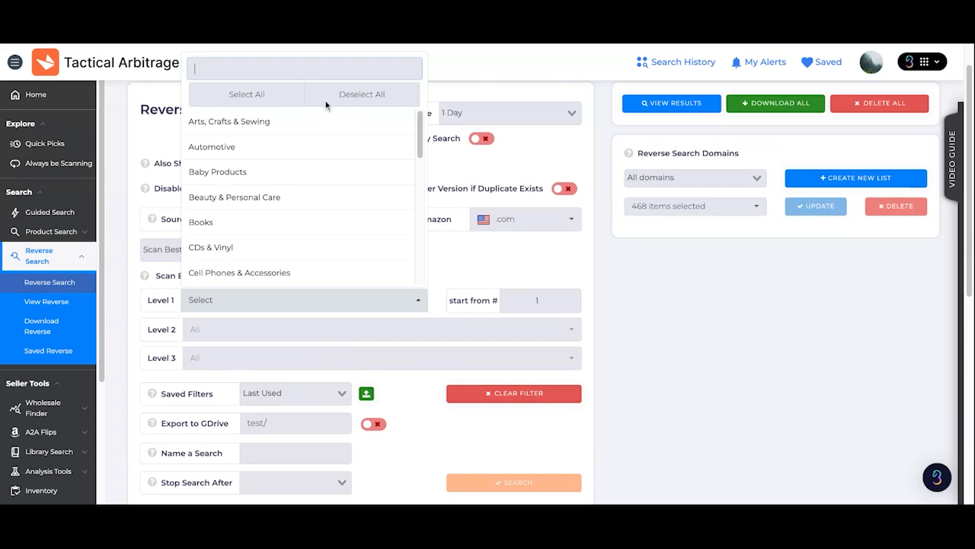
- Select all Level 1 bestseller categories, look through the list, and deselect them all
{"action": "left_click", "coordinate": [252, 95]}
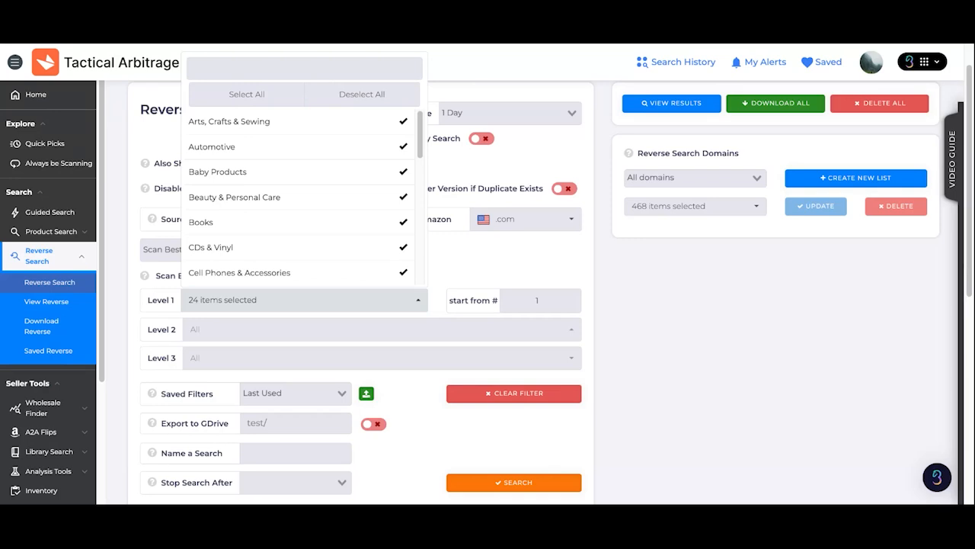
{"action": "scroll", "coordinate": [381, 221], "scroll_direction": "down", "scroll_amount": 4}
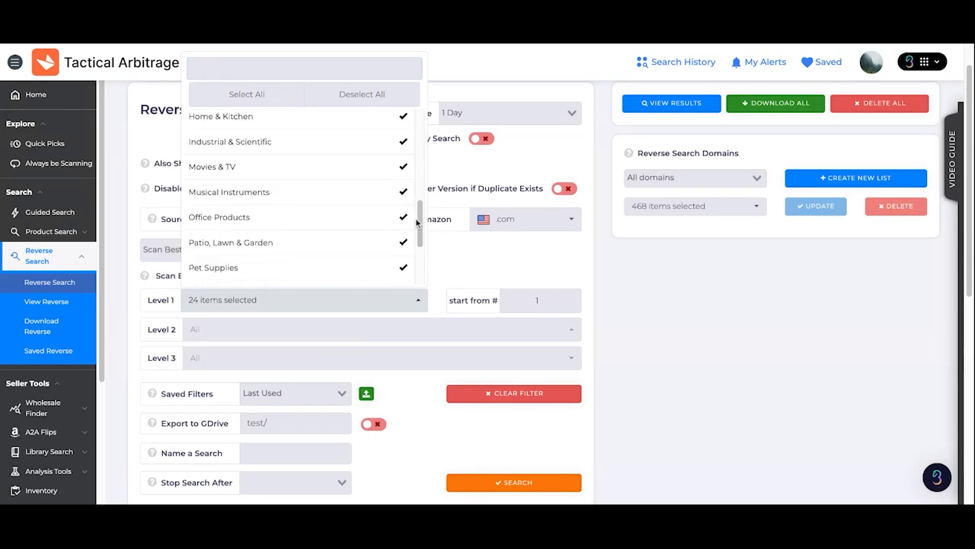
{"action": "left_click_drag", "start_coordinate": [418, 221], "coordinate": [424, 69]}
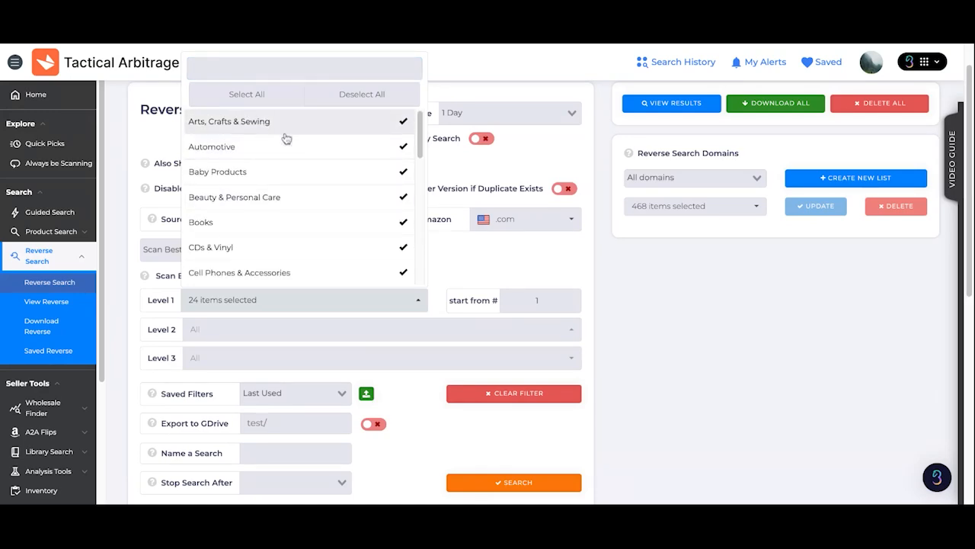
{"action": "left_click", "coordinate": [363, 93]}
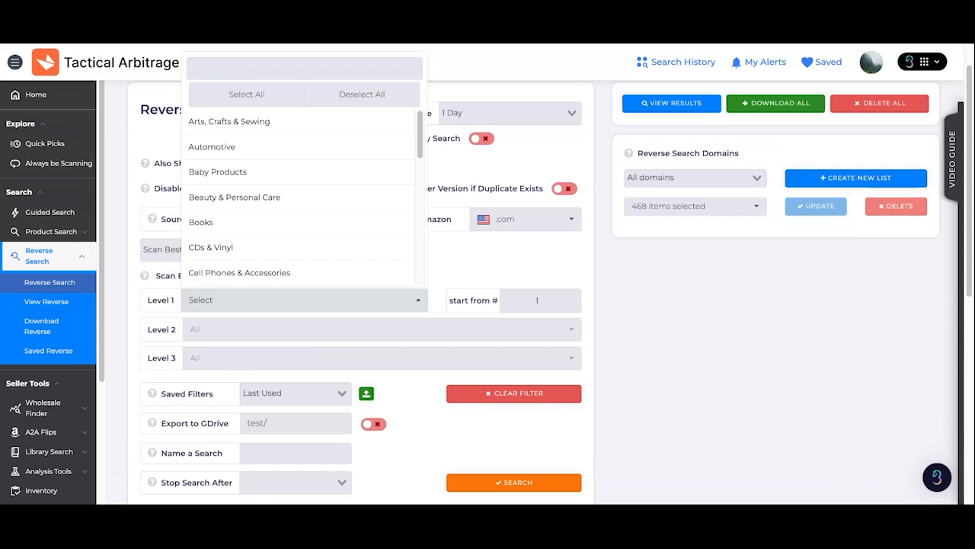
- Choose Baby Products as the Level 1 category for the bestseller scan and close the list
{"action": "scroll", "coordinate": [301, 199], "scroll_direction": "down", "scroll_amount": 1}
{"action": "scroll", "coordinate": [301, 198], "scroll_direction": "up", "scroll_amount": 1}
{"action": "left_click", "coordinate": [312, 172]}
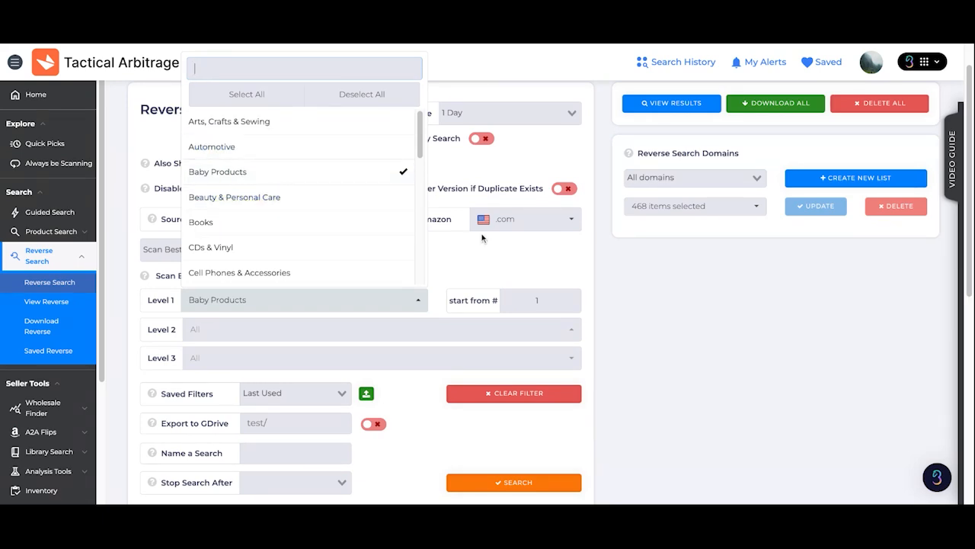
{"action": "left_click", "coordinate": [167, 280]}
{"action": "scroll", "coordinate": [442, 283], "scroll_direction": "down", "scroll_amount": 1}
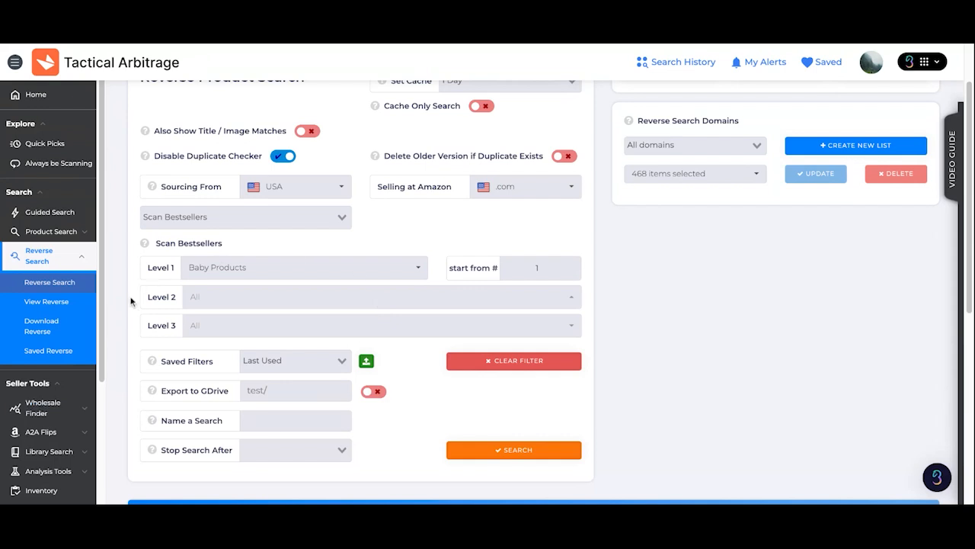
- Choose Baby & Toddler Toys as the Level 2 subcategory for the bestseller scan and close the list
{"action": "left_click", "coordinate": [296, 298]}
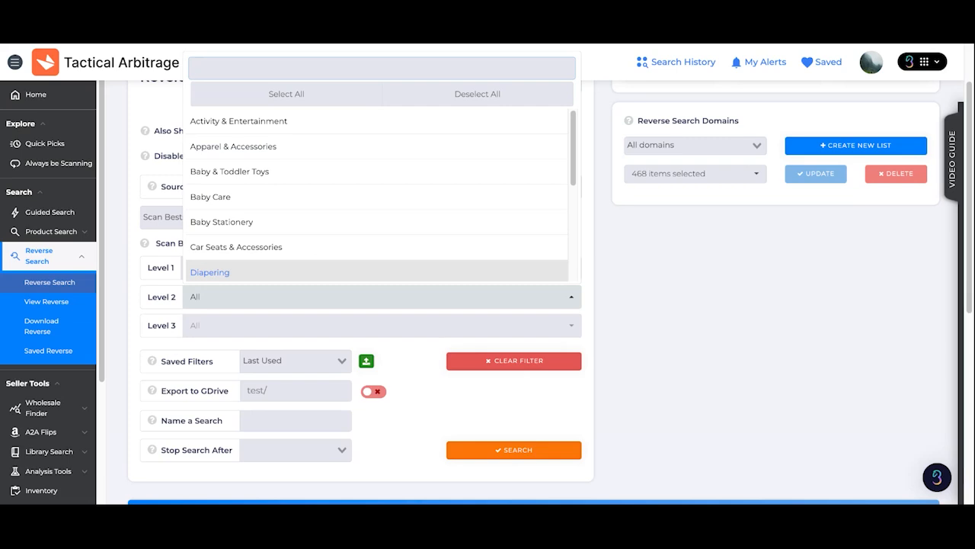
{"action": "left_click", "coordinate": [352, 180]}
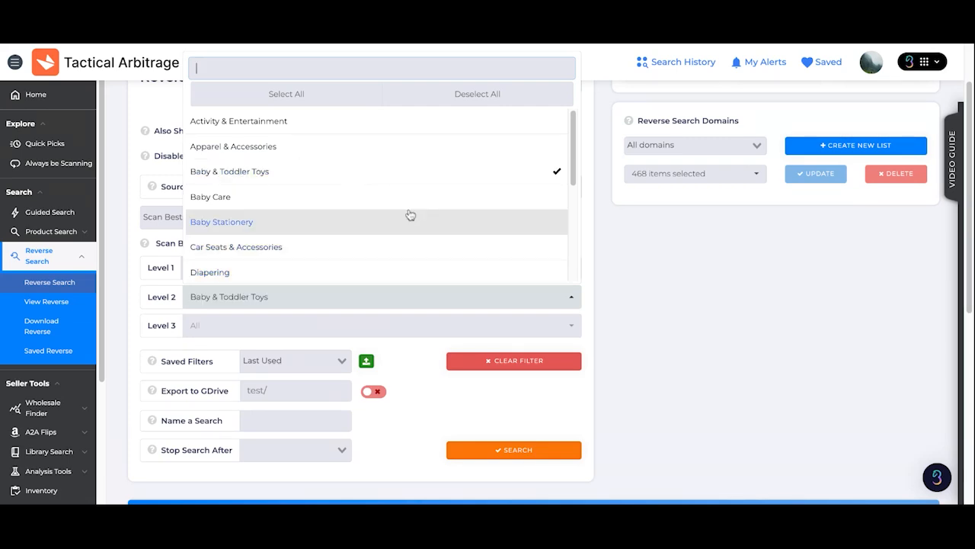
{"action": "left_click", "coordinate": [707, 262]}
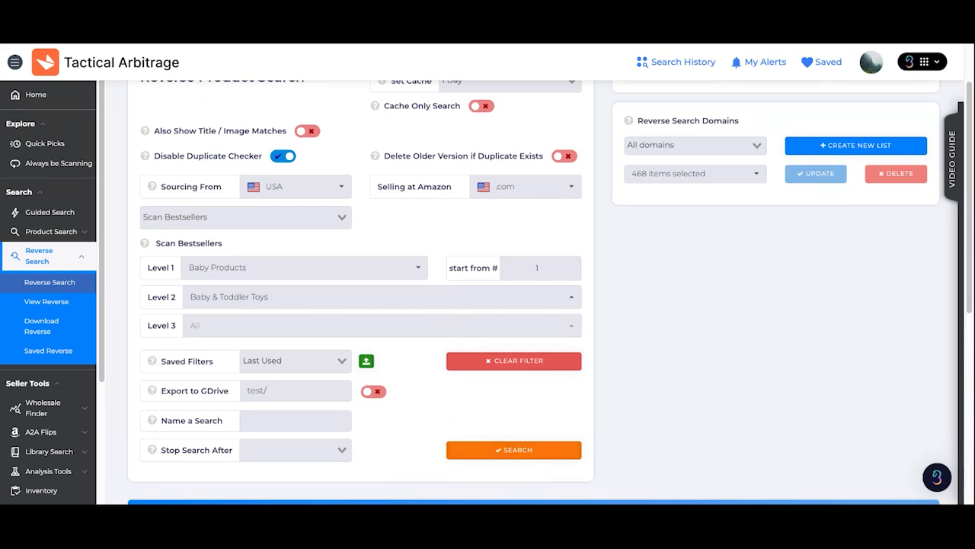
- Choose Bath Toys and Activity Centers as the Level 3 subcategories for the bestseller scan and close the list
{"action": "left_click", "coordinate": [433, 337]}
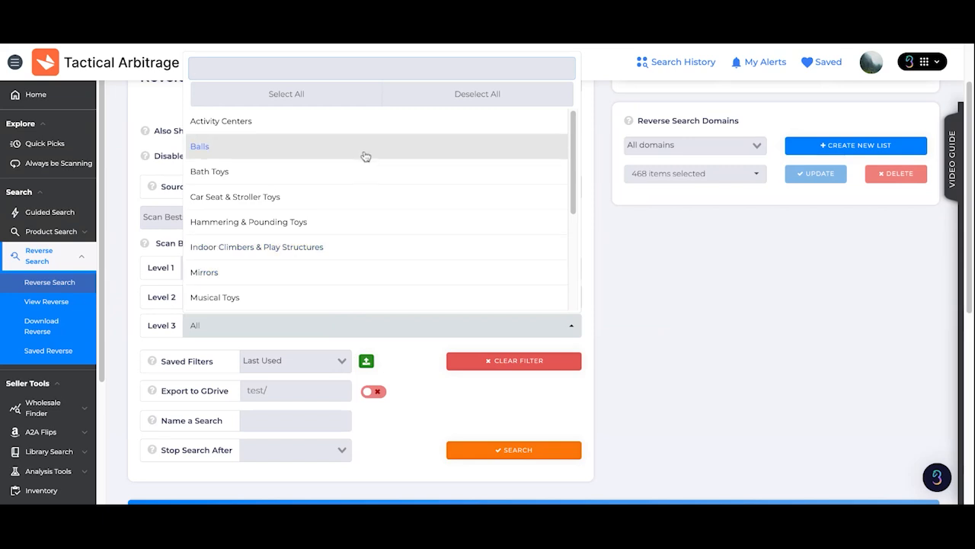
{"action": "left_click", "coordinate": [370, 174]}
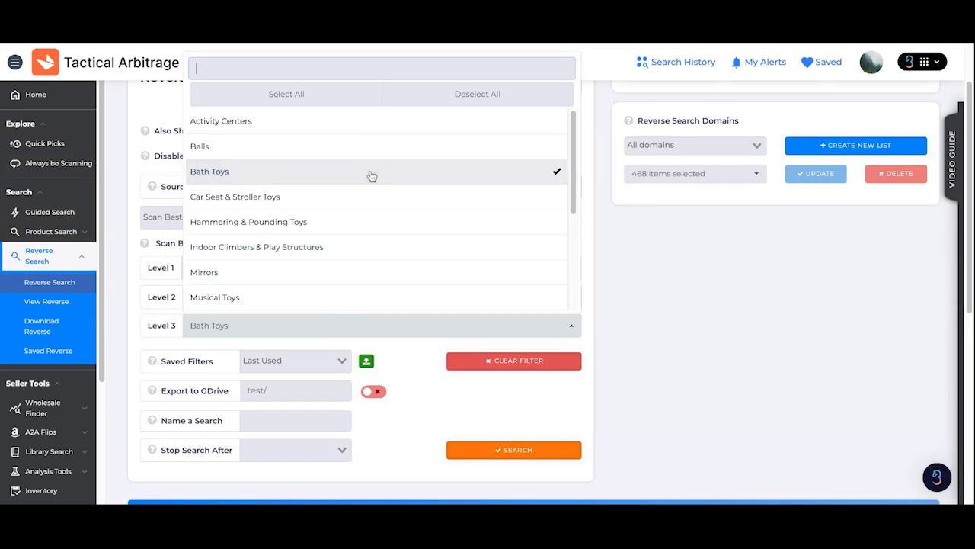
{"action": "left_click", "coordinate": [343, 128]}
{"action": "left_click", "coordinate": [648, 265]}
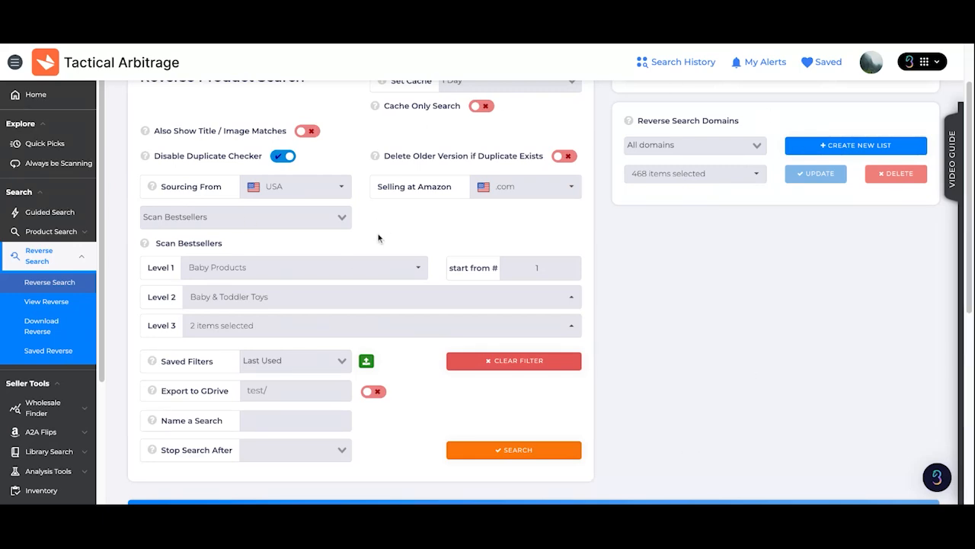
- Set the reverse search type to Scan Most Wished and view its categories, and do the same with Scan Movers and Shakers
{"action": "left_click", "coordinate": [323, 226]}
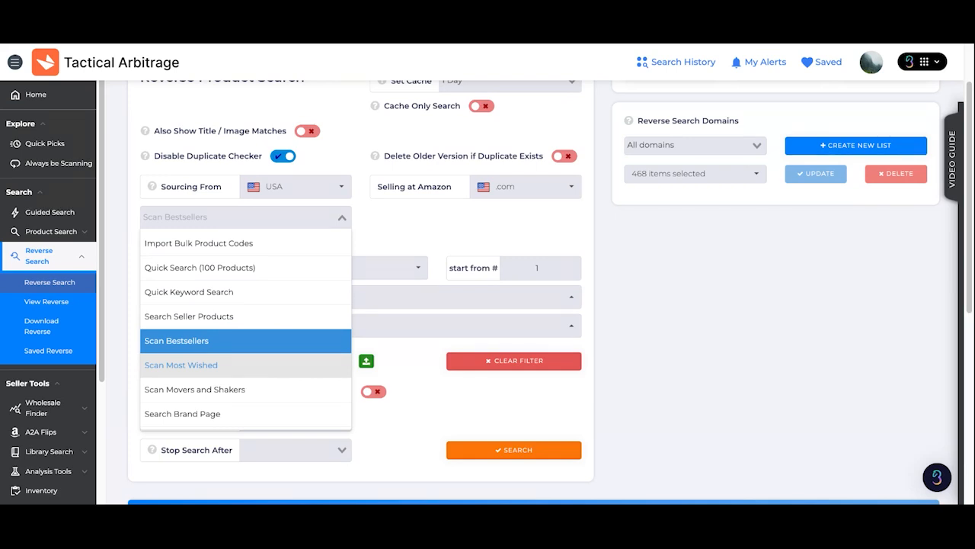
{"action": "left_click", "coordinate": [180, 365]}
{"action": "left_click", "coordinate": [405, 224]}
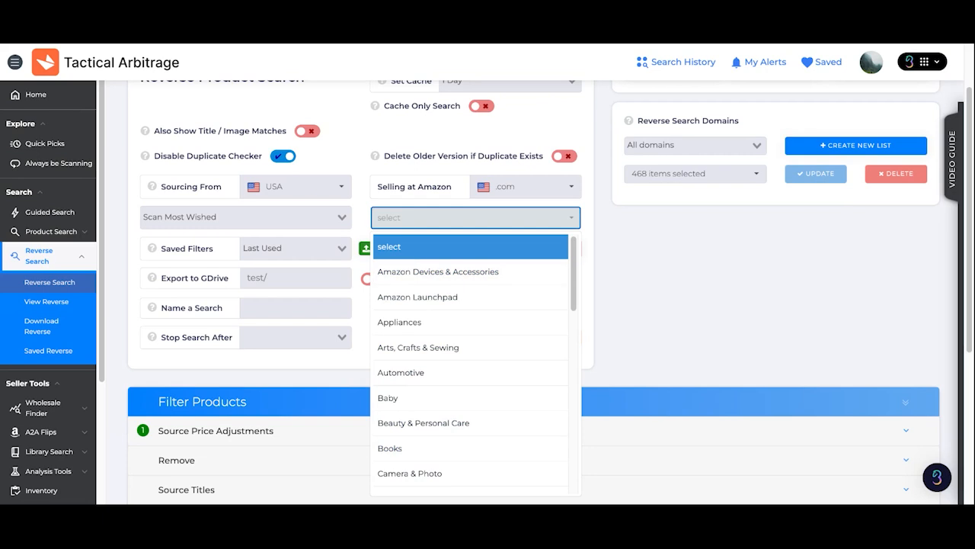
{"action": "left_click", "coordinate": [319, 219]}
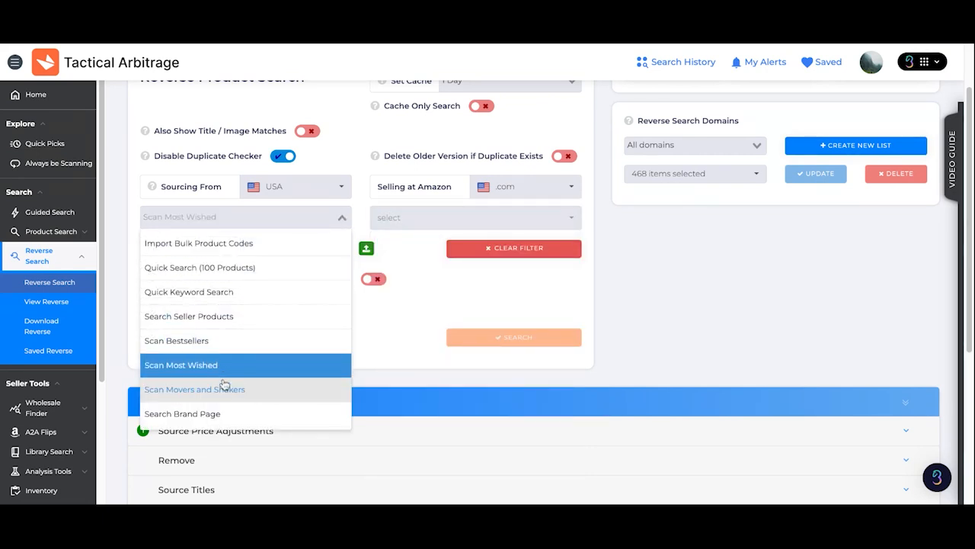
{"action": "left_click", "coordinate": [225, 389]}
{"action": "left_click", "coordinate": [432, 218]}
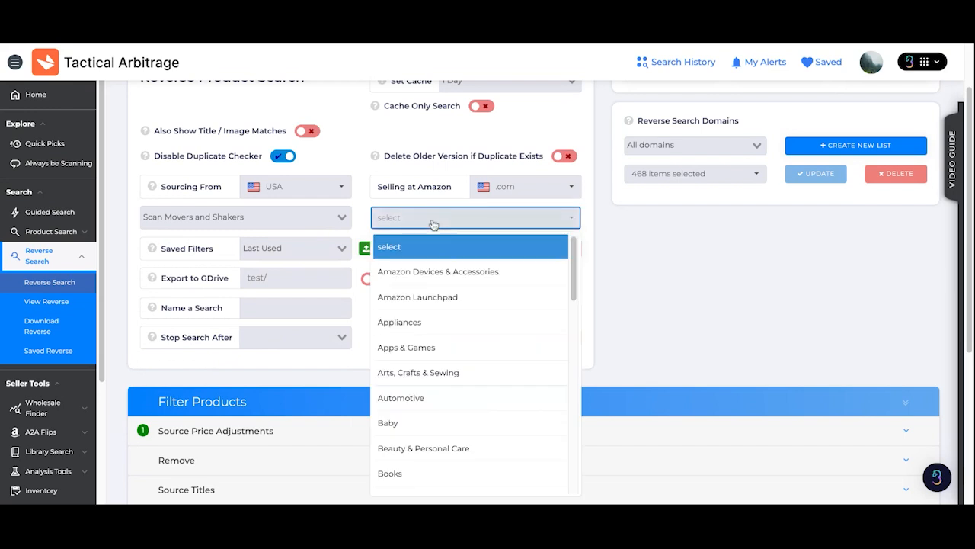
- Set the reverse search type to Search Brand Page with Nike as the brand name and start the search
{"action": "left_click", "coordinate": [271, 227]}
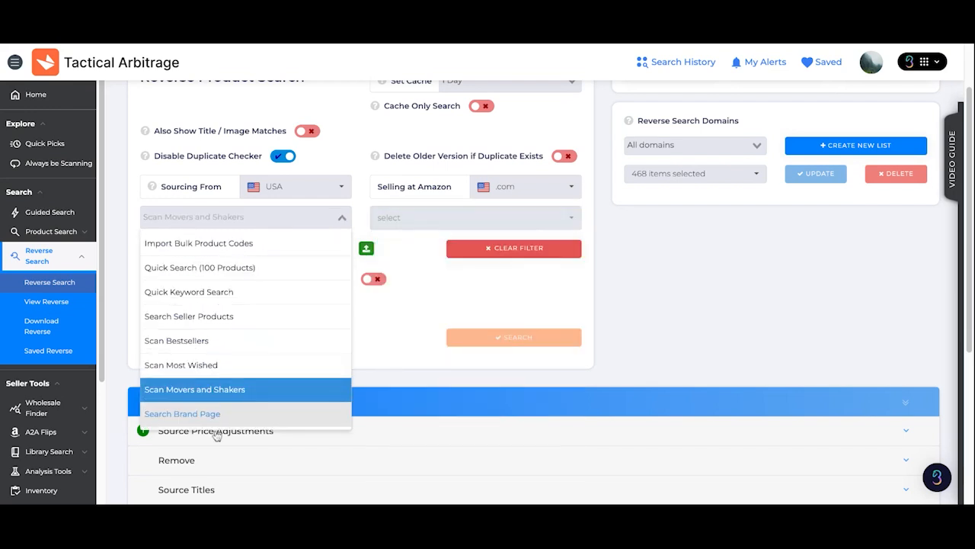
{"action": "left_click", "coordinate": [184, 414]}
{"action": "left_click", "coordinate": [488, 218]}
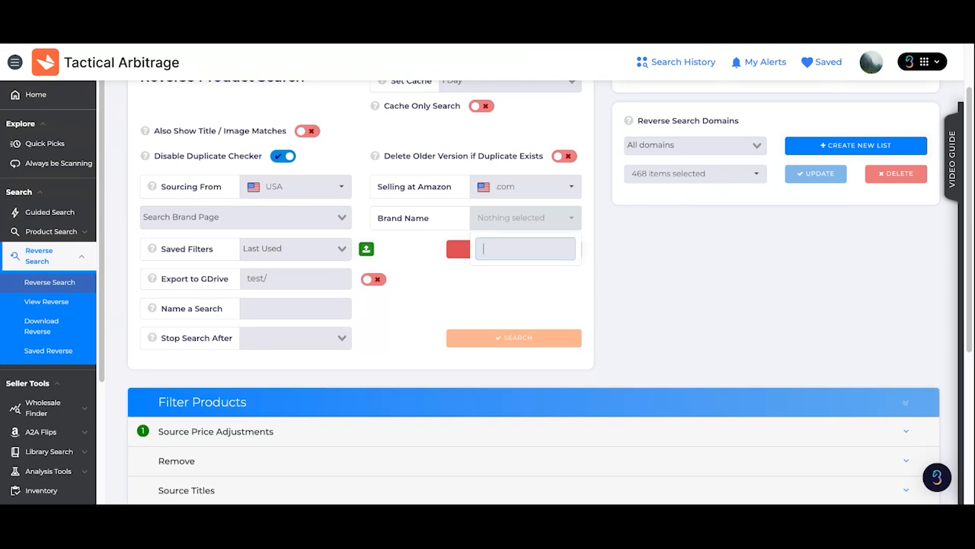
{"action": "type", "text": "Nike"}
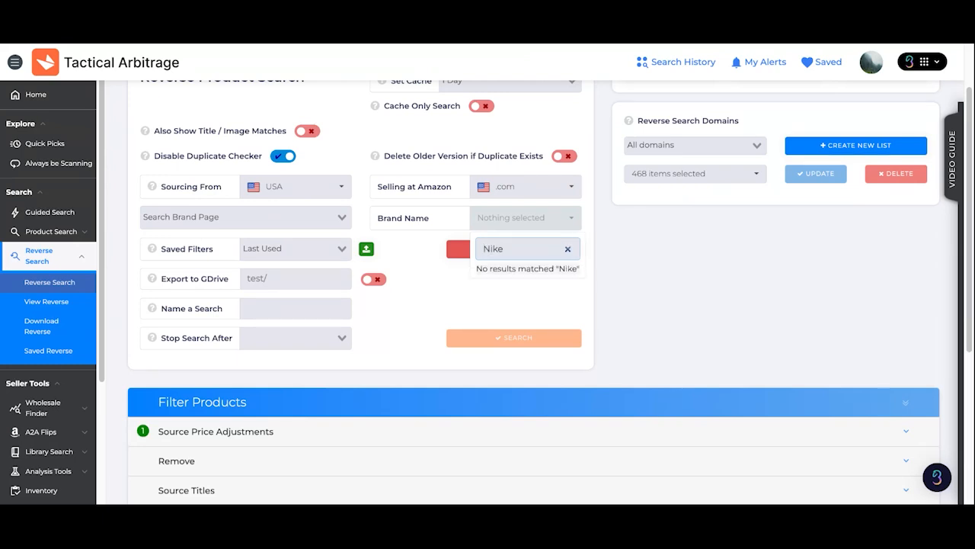
{"action": "left_click", "coordinate": [497, 275]}
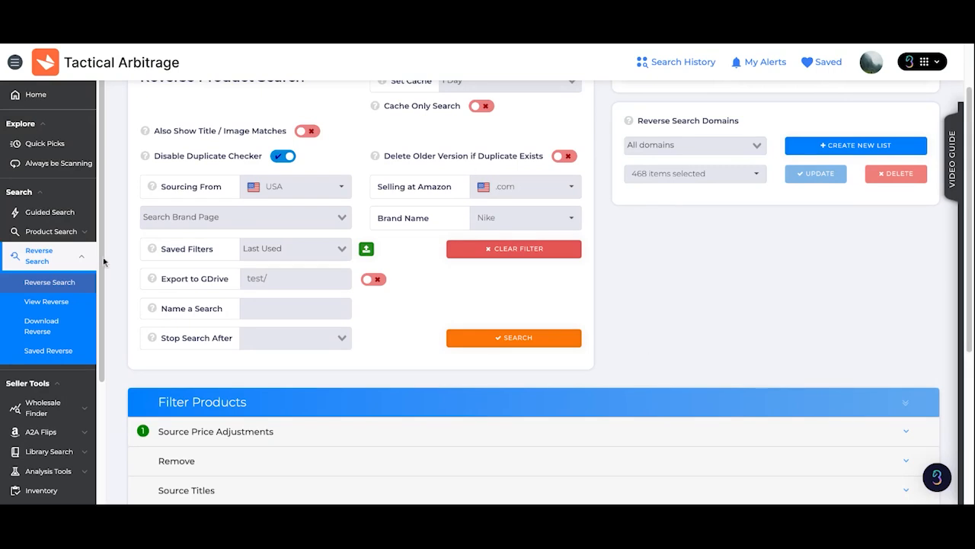
{"action": "scroll", "coordinate": [599, 271], "scroll_direction": "down", "scroll_amount": 3}
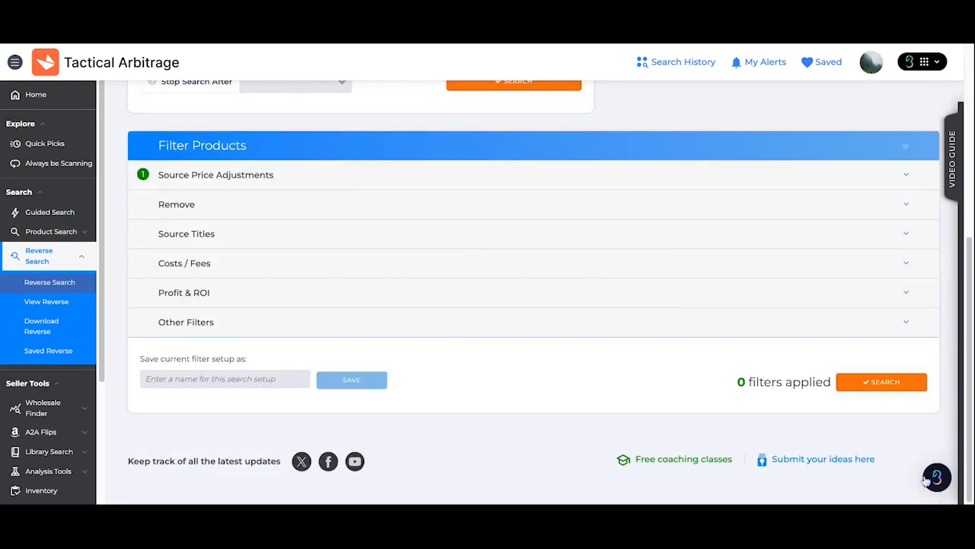
{"action": "left_click", "coordinate": [869, 389]}
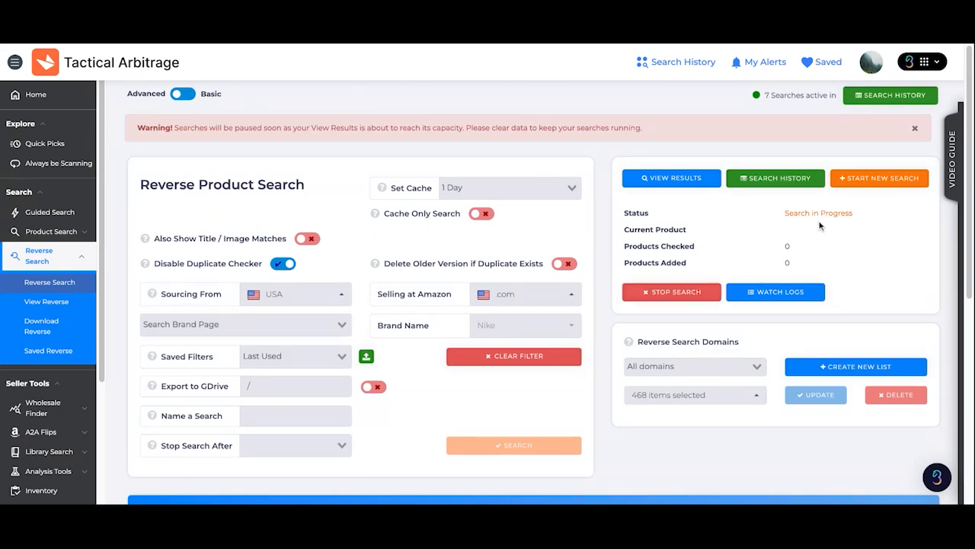
- Open the Product Search results and reset the column filters that hide products
{"action": "left_click", "coordinate": [82, 256]}
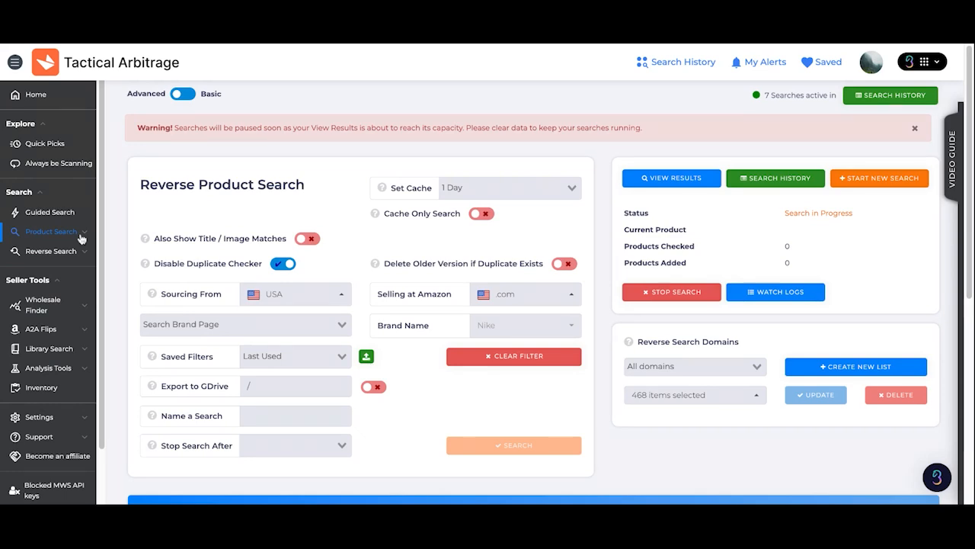
{"action": "left_click", "coordinate": [51, 231]}
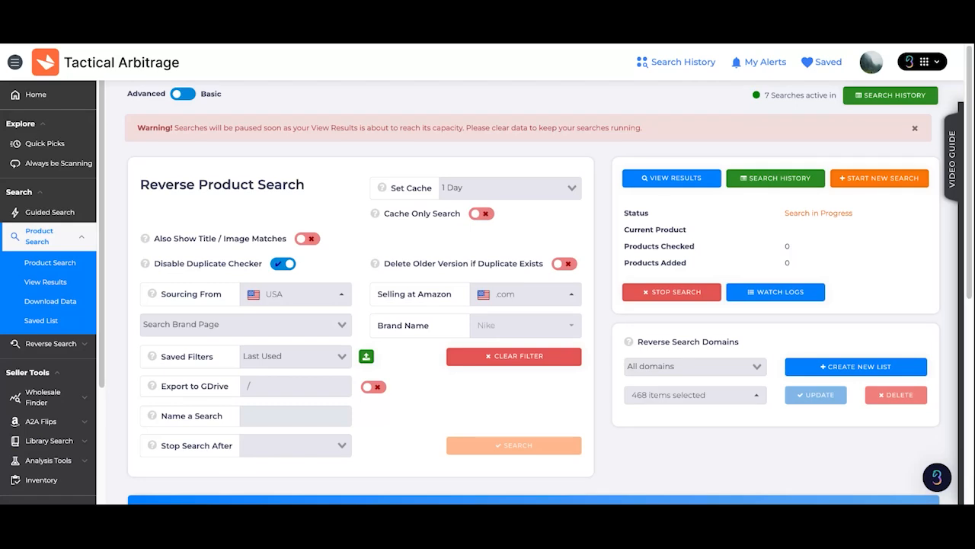
{"action": "left_click", "coordinate": [46, 282]}
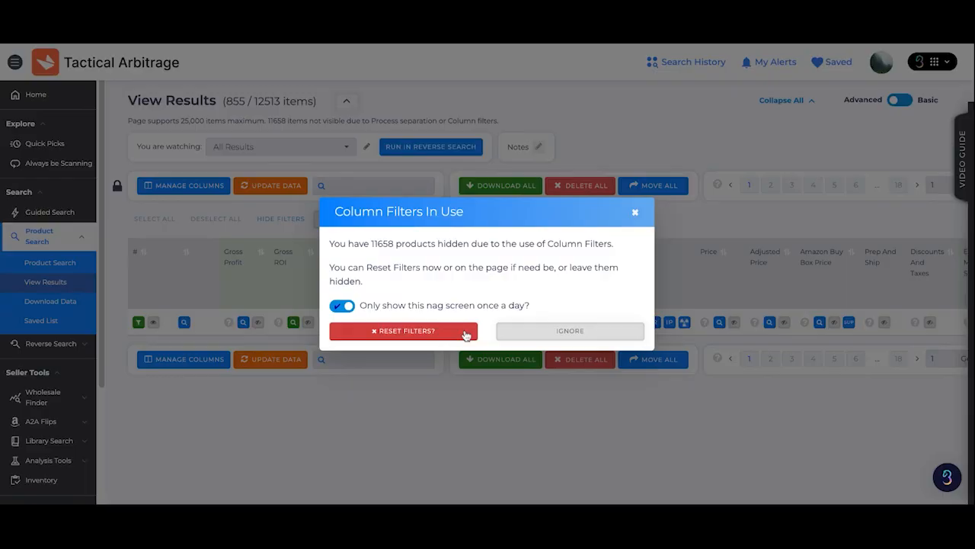
{"action": "left_click", "coordinate": [460, 337]}
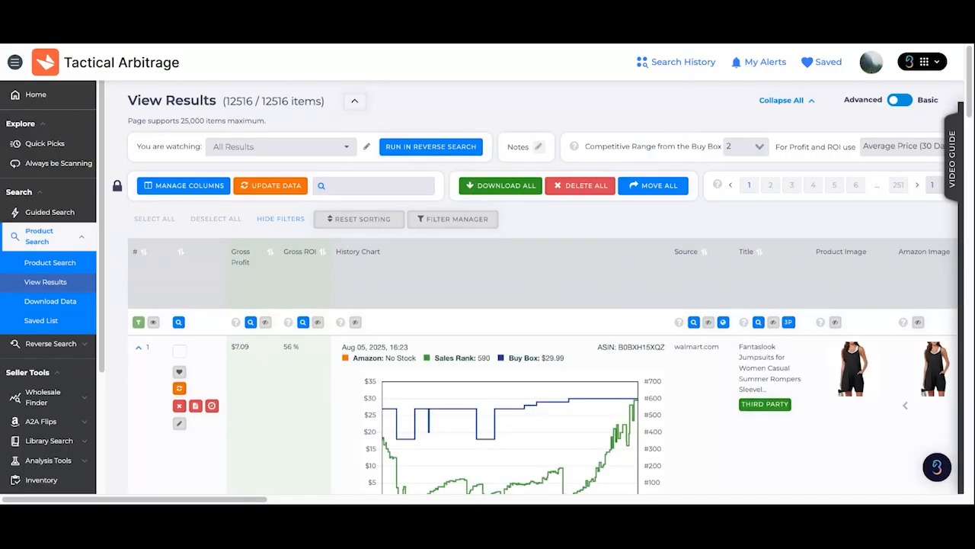
- Collapse all product rows, expand them again, and look through the first products' history charts
{"action": "left_click", "coordinate": [812, 102]}
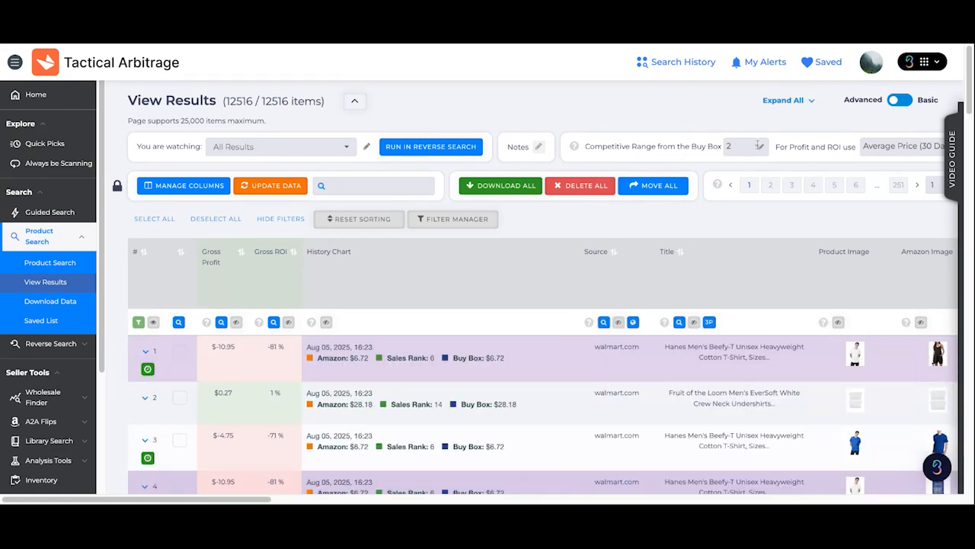
{"action": "left_click", "coordinate": [794, 104]}
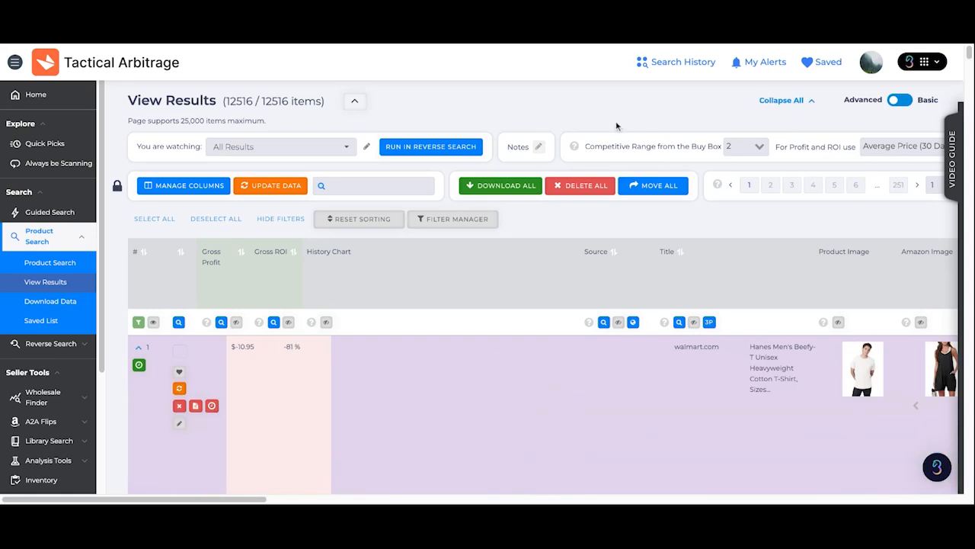
{"action": "scroll", "coordinate": [503, 348], "scroll_direction": "down", "scroll_amount": 2}
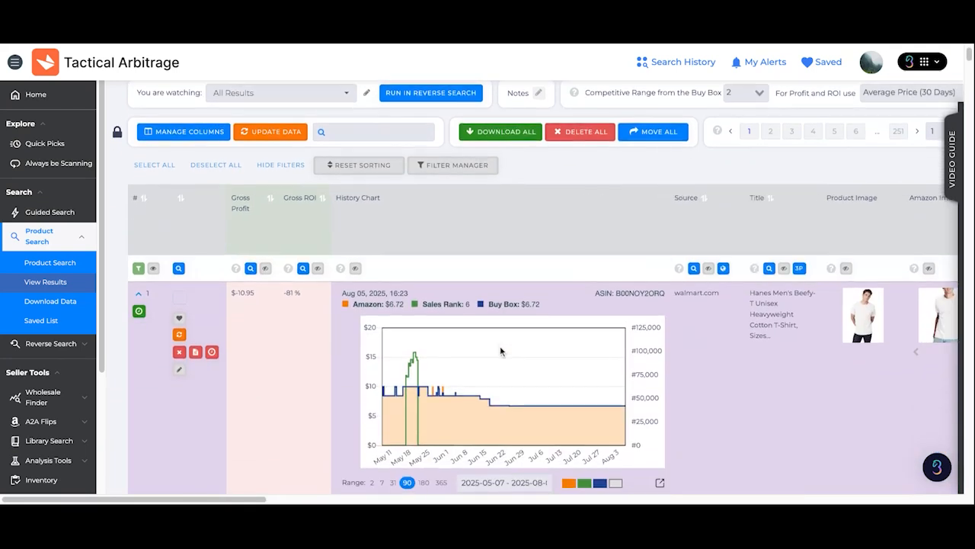
{"action": "scroll", "coordinate": [501, 350], "scroll_direction": "down", "scroll_amount": 6}
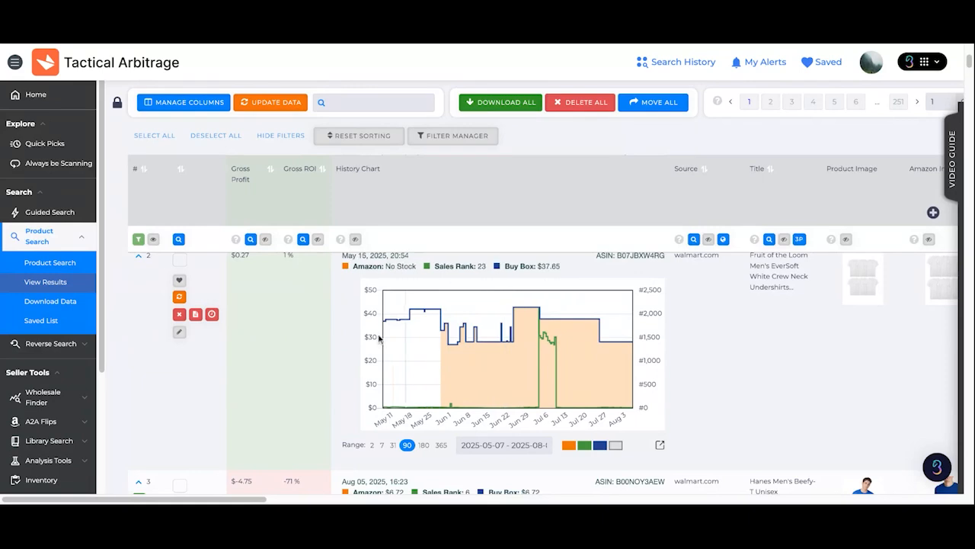
{"action": "scroll", "coordinate": [343, 342], "scroll_direction": "up", "scroll_amount": 3}
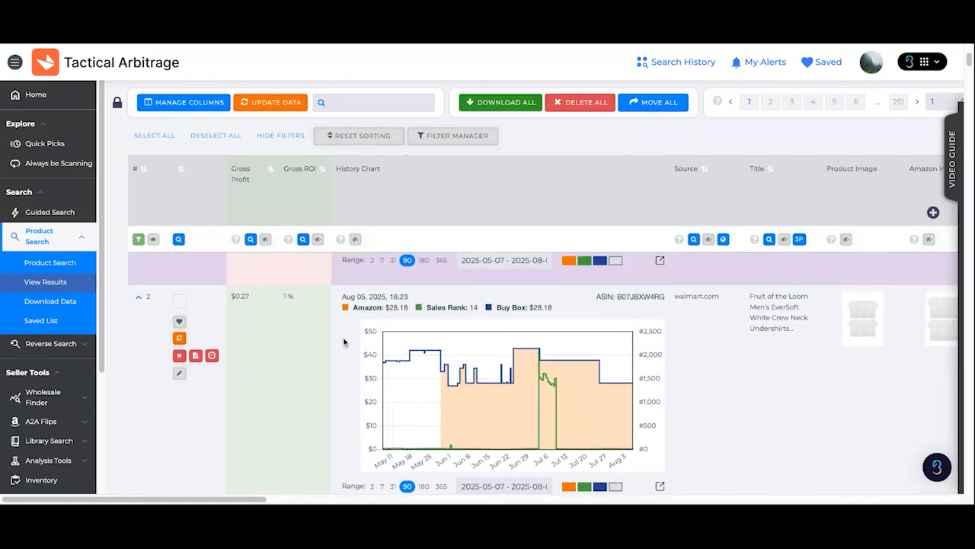
{"action": "scroll", "coordinate": [343, 342], "scroll_direction": "up", "scroll_amount": 3}
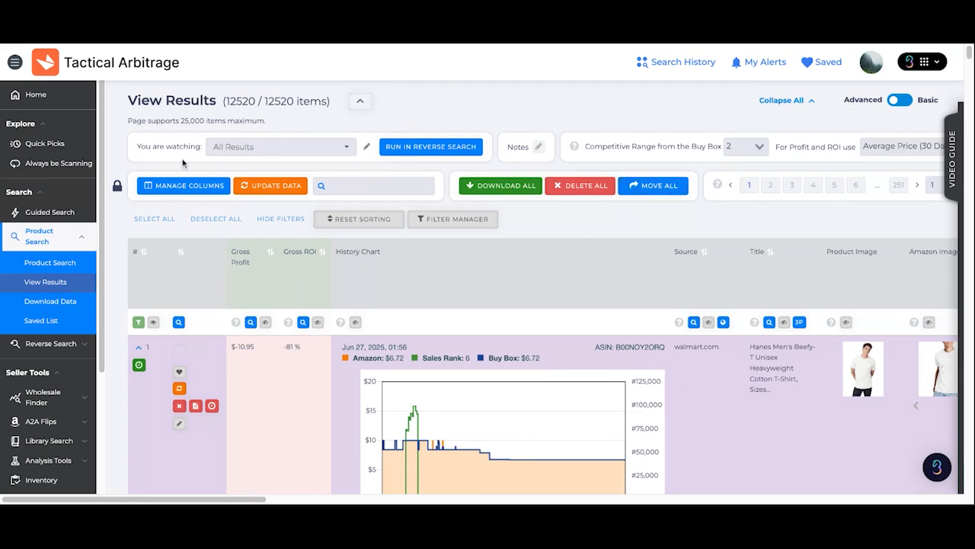
- Move the History Chart column above Gross Profit in the results' column order and apply the layout
{"action": "left_click", "coordinate": [190, 186]}
{"action": "scroll", "coordinate": [477, 328], "scroll_direction": "down", "scroll_amount": 10}
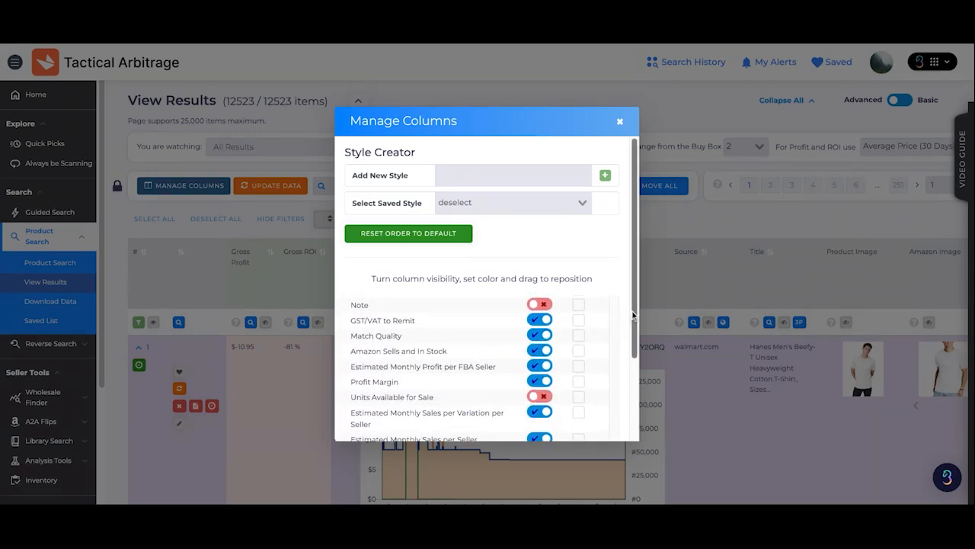
{"action": "scroll", "coordinate": [632, 314], "scroll_direction": "down", "scroll_amount": 2}
{"action": "scroll", "coordinate": [632, 314], "scroll_direction": "up", "scroll_amount": 3}
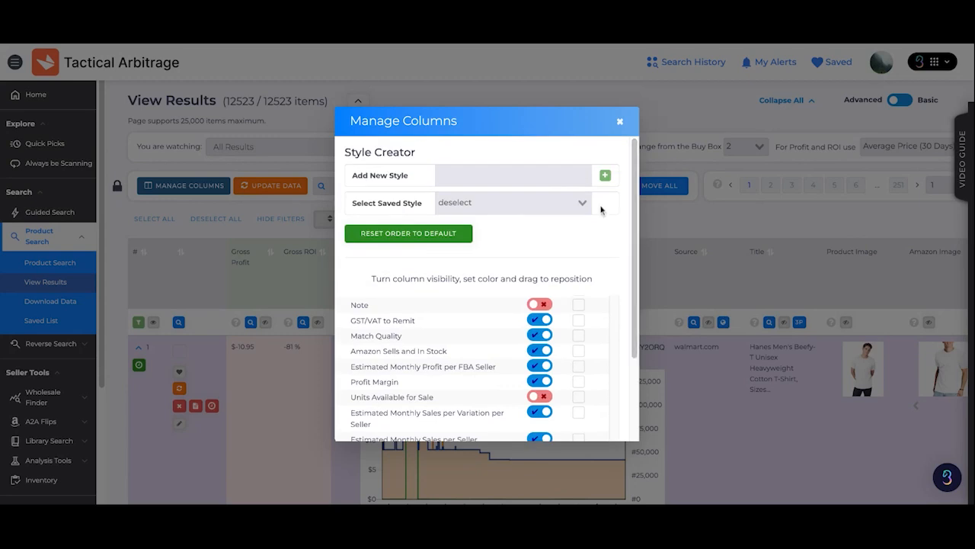
{"action": "scroll", "coordinate": [440, 324], "scroll_direction": "up", "scroll_amount": 5}
{"action": "scroll", "coordinate": [428, 317], "scroll_direction": "up", "scroll_amount": 1}
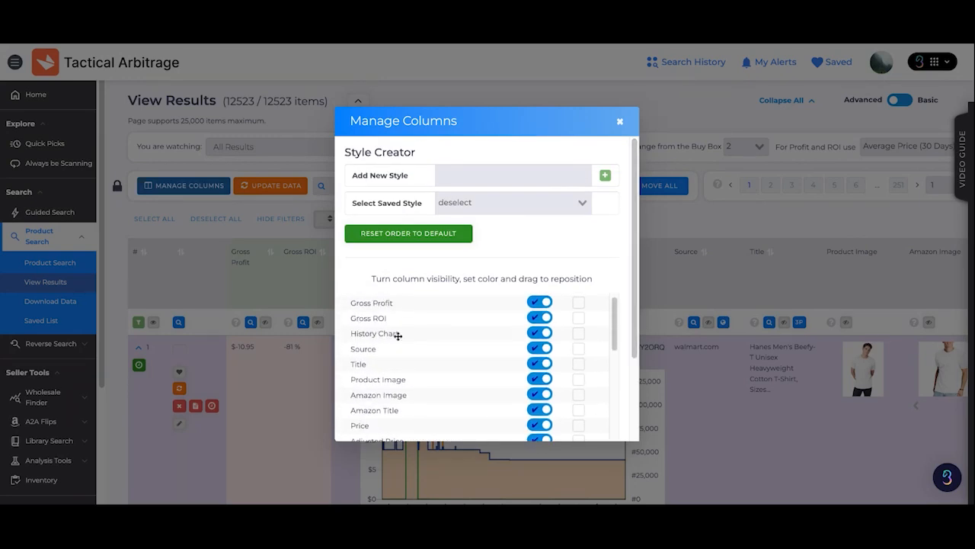
{"action": "left_click_drag", "start_coordinate": [398, 336], "coordinate": [398, 304]}
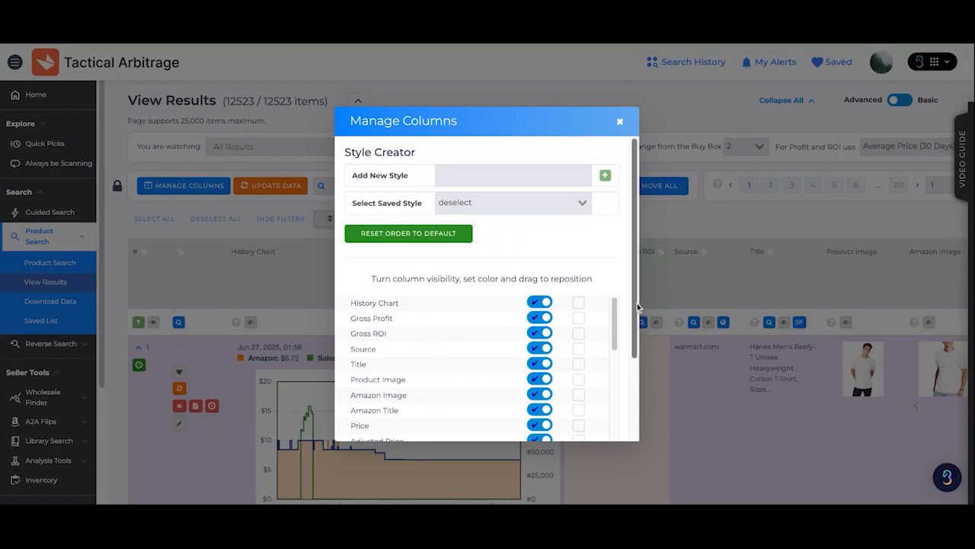
{"action": "scroll", "coordinate": [637, 307], "scroll_direction": "down", "scroll_amount": 1}
{"action": "scroll", "coordinate": [637, 306], "scroll_direction": "down", "scroll_amount": 3}
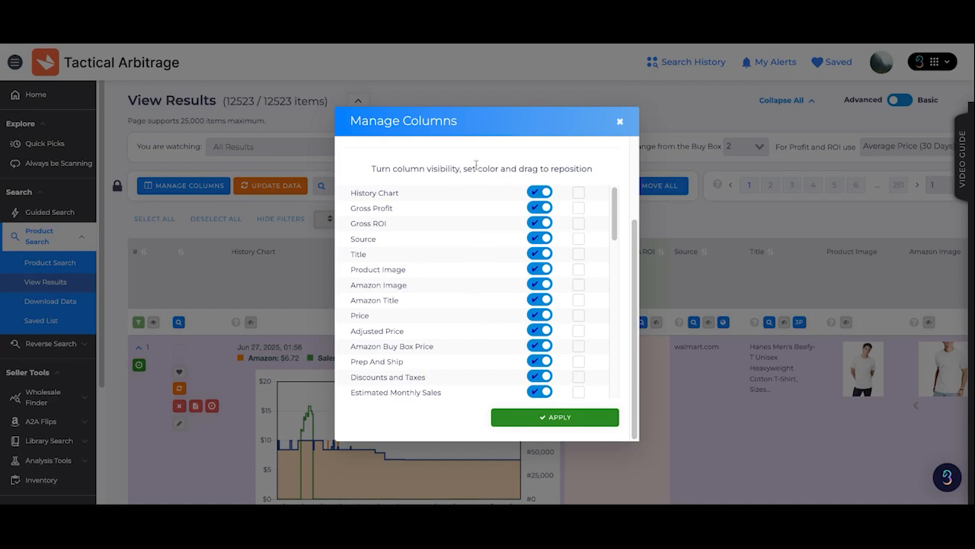
{"action": "left_click", "coordinate": [554, 417]}
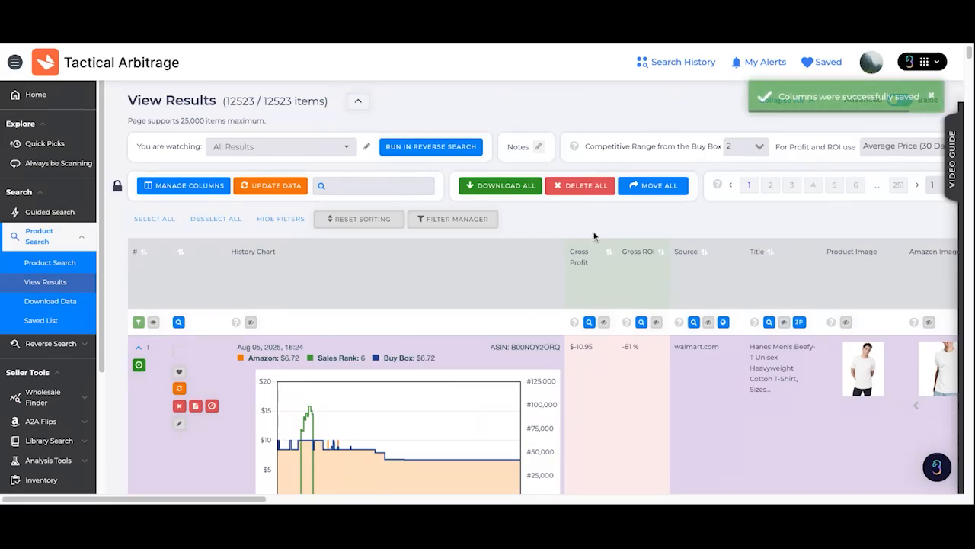
- Examine the first product's data across the result columns, from the history chart through pricing, sales rank and sellers, and return to the first column
{"action": "scroll", "coordinate": [534, 228], "scroll_direction": "down", "scroll_amount": 3}
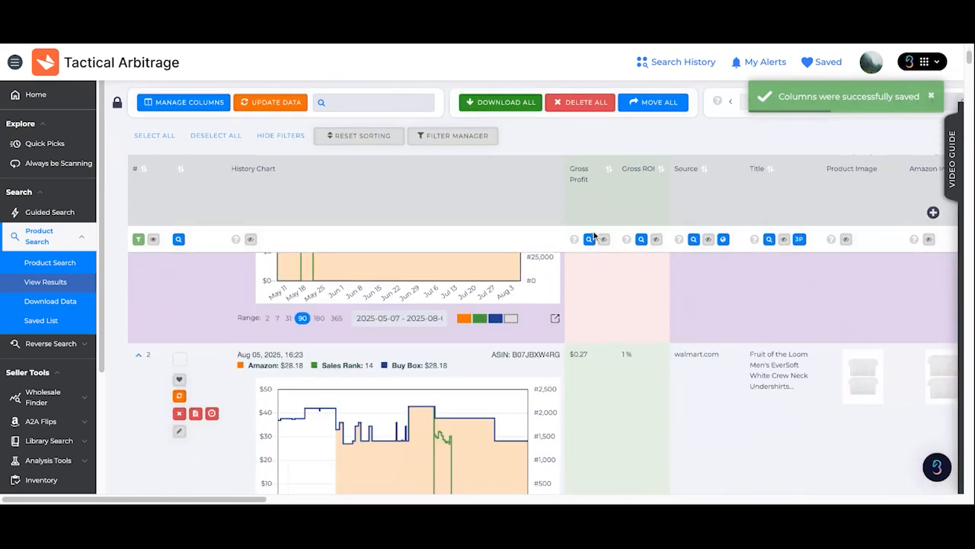
{"action": "scroll", "coordinate": [463, 198], "scroll_direction": "up", "scroll_amount": 3}
{"action": "scroll", "coordinate": [347, 280], "scroll_direction": "down", "scroll_amount": 2}
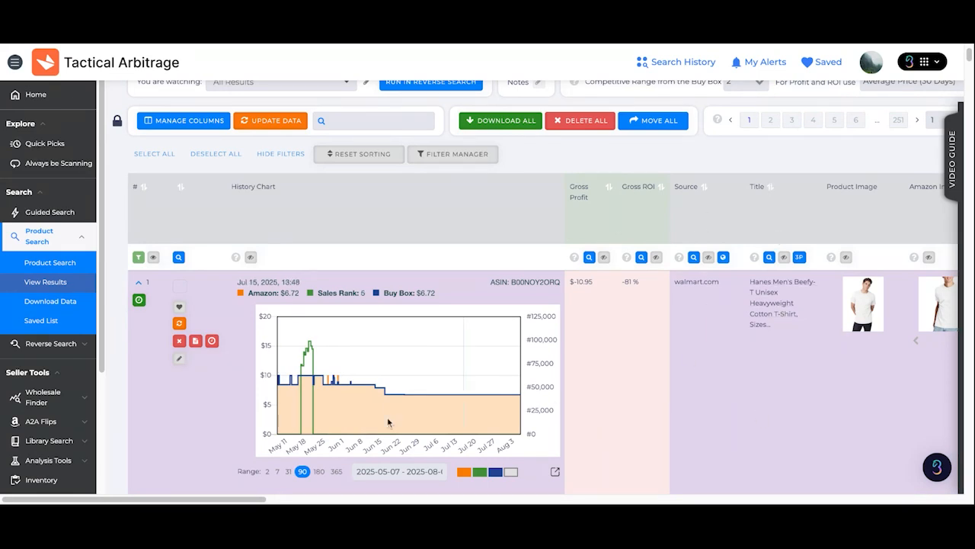
{"action": "scroll", "coordinate": [240, 500], "scroll_direction": "right", "scroll_amount": 3}
{"action": "scroll", "coordinate": [240, 501], "scroll_direction": "right", "scroll_amount": 8}
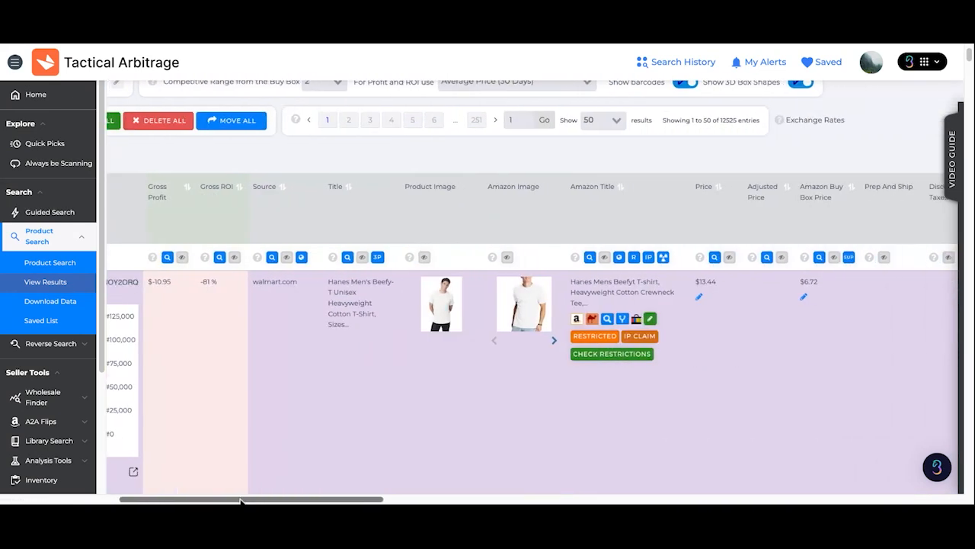
{"action": "mouse_move", "coordinate": [434, 313]}
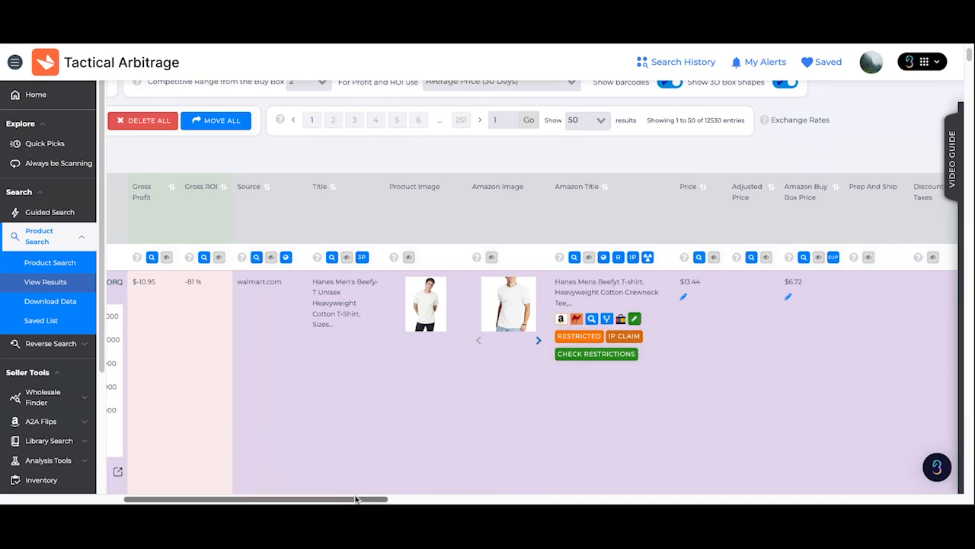
{"action": "scroll", "coordinate": [355, 499], "scroll_direction": "right", "scroll_amount": 2}
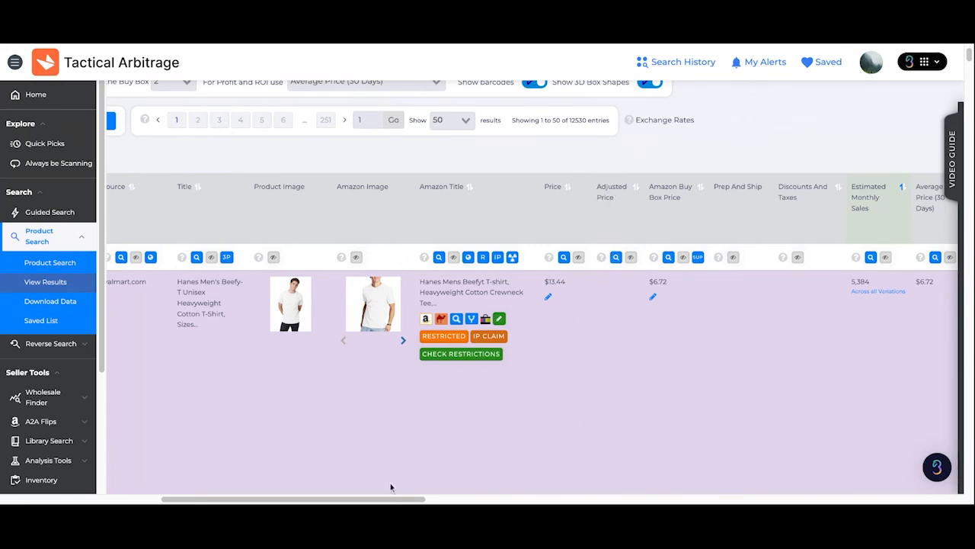
{"action": "left_click_drag", "start_coordinate": [382, 500], "coordinate": [405, 500]}
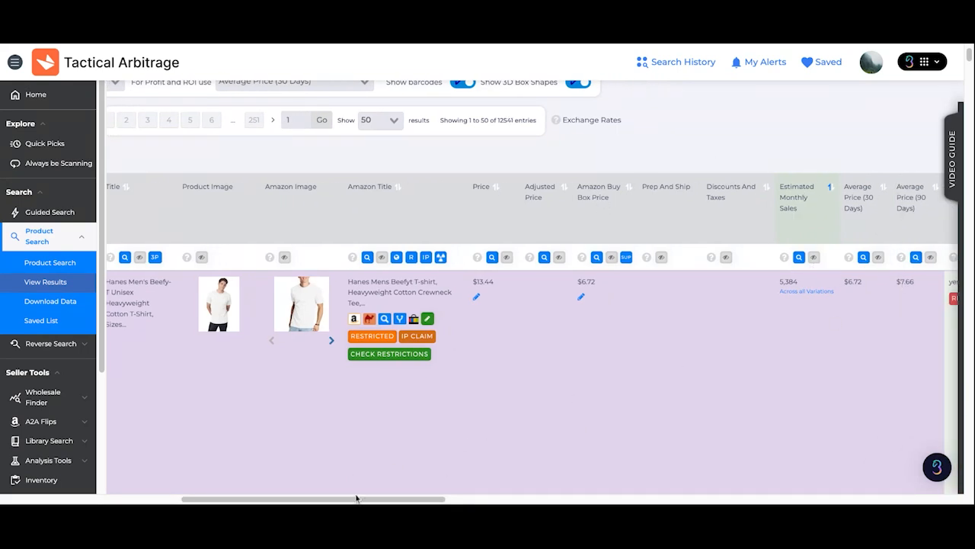
{"action": "scroll", "coordinate": [358, 500], "scroll_direction": "right", "scroll_amount": 7}
{"action": "scroll", "coordinate": [359, 501], "scroll_direction": "right", "scroll_amount": 4}
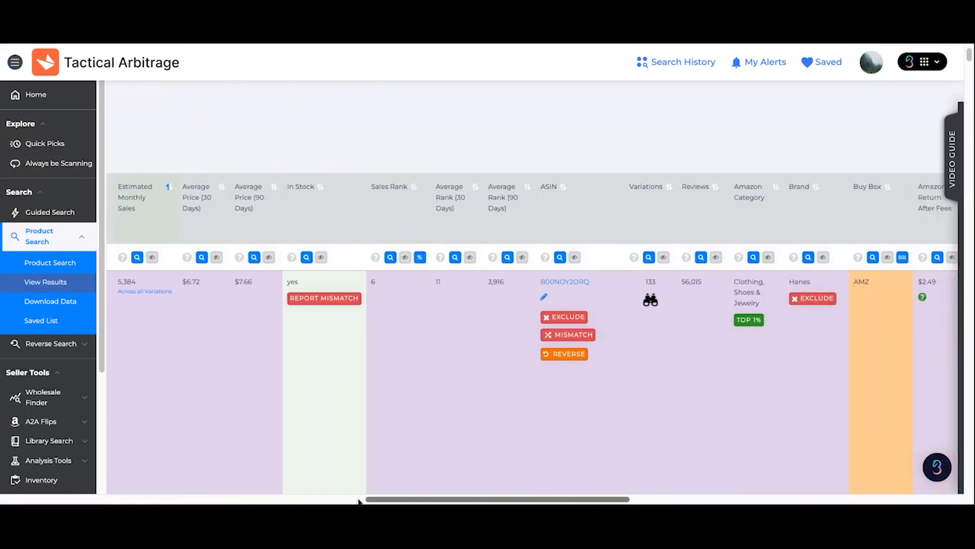
{"action": "left_click_drag", "start_coordinate": [446, 500], "coordinate": [468, 500]}
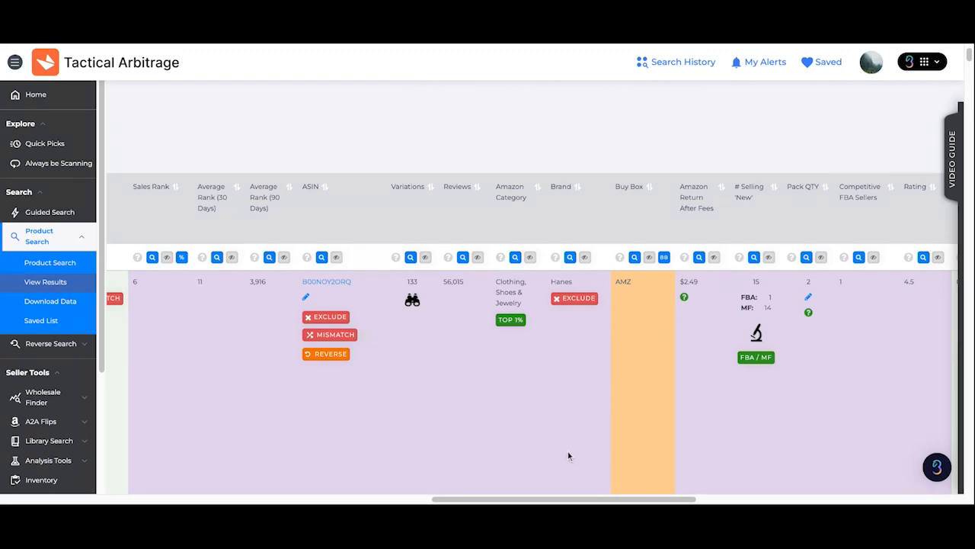
{"action": "left_click_drag", "start_coordinate": [558, 500], "coordinate": [126, 500]}
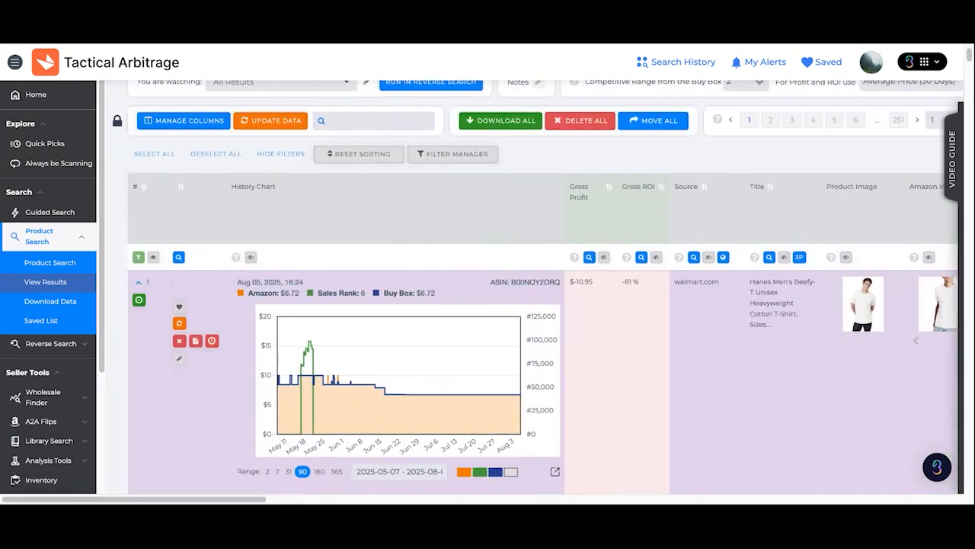
- Filter the product results to a minimum Gross ROI of 30 and look through the first filtered products
{"action": "scroll", "coordinate": [539, 172], "scroll_direction": "up", "scroll_amount": 1}
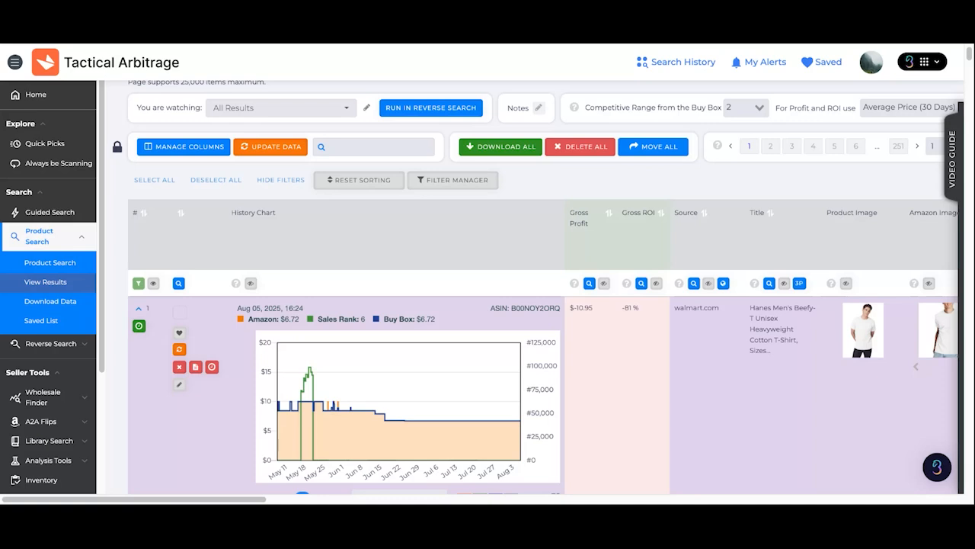
{"action": "scroll", "coordinate": [575, 183], "scroll_direction": "up", "scroll_amount": 1}
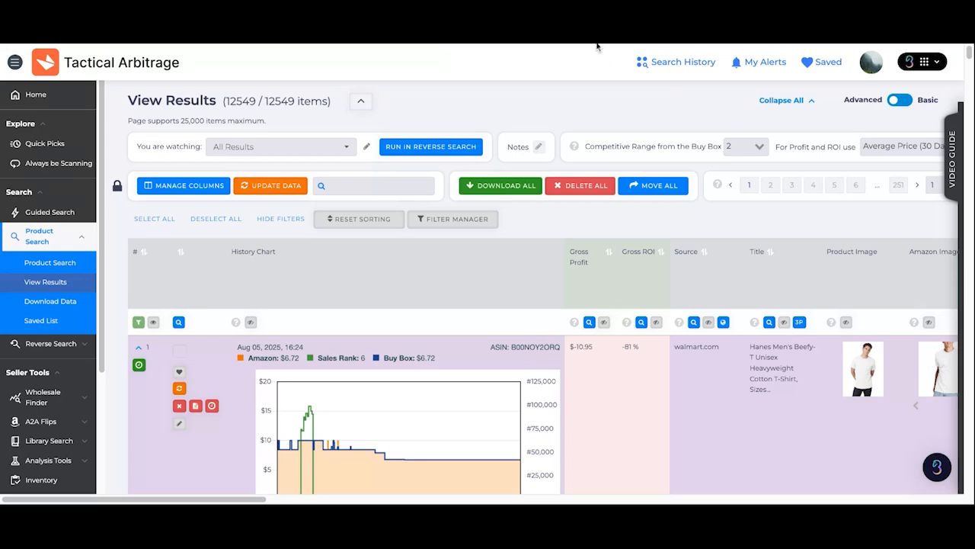
{"action": "left_click", "coordinate": [452, 224]}
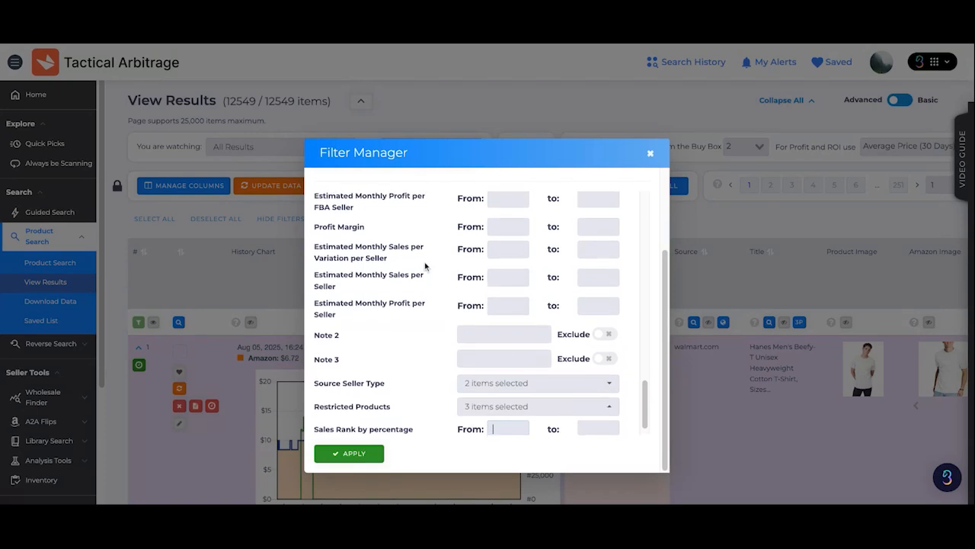
{"action": "scroll", "coordinate": [426, 265], "scroll_direction": "up", "scroll_amount": 10}
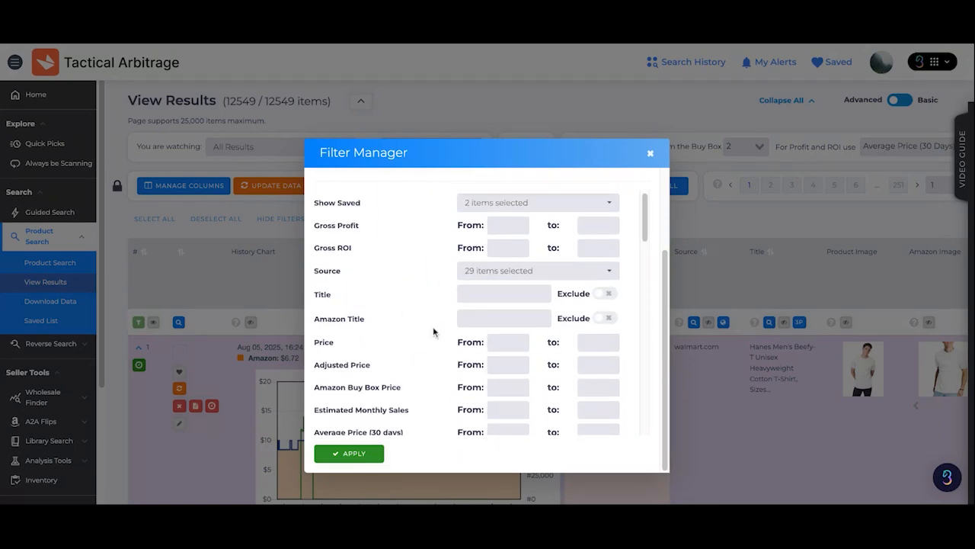
{"action": "scroll", "coordinate": [391, 340], "scroll_direction": "down", "scroll_amount": 3}
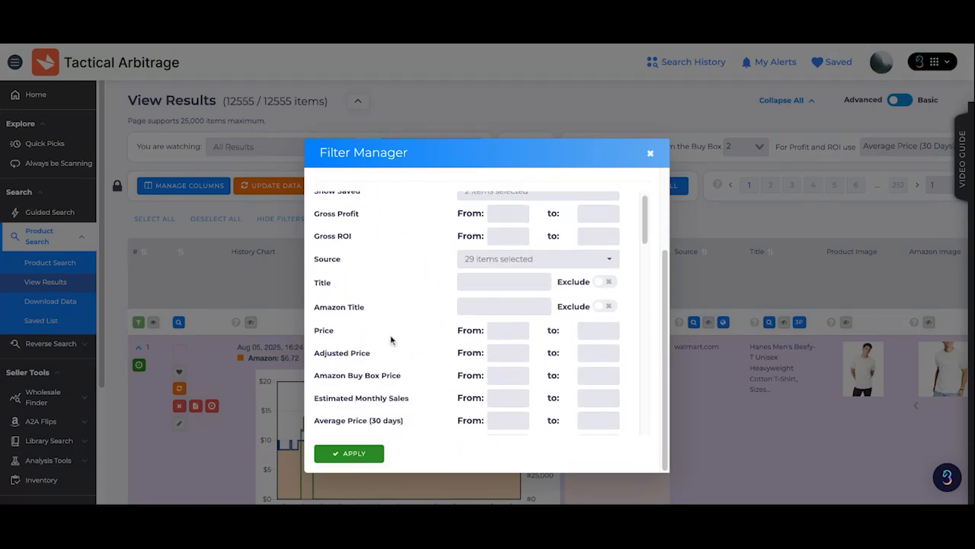
{"action": "scroll", "coordinate": [480, 312], "scroll_direction": "down", "scroll_amount": 5}
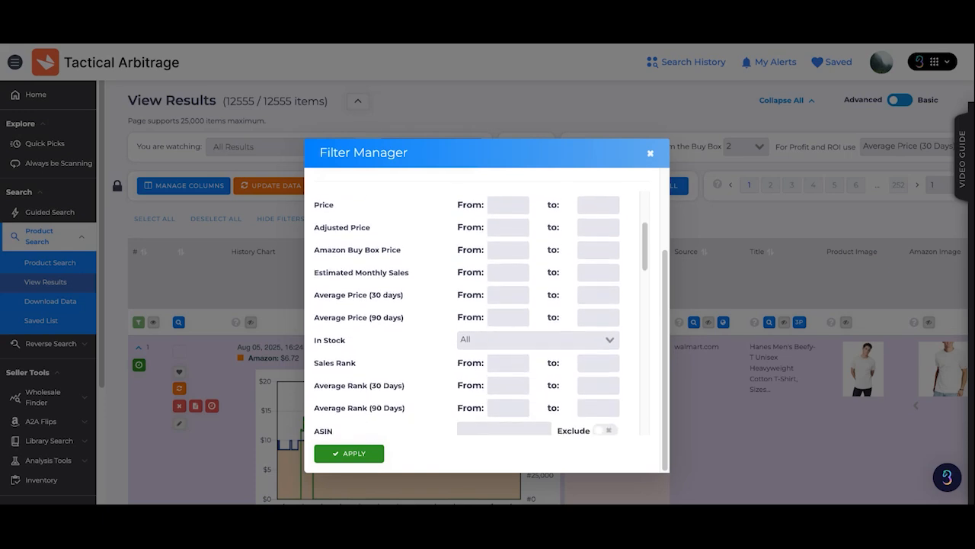
{"action": "scroll", "coordinate": [480, 312], "scroll_direction": "up", "scroll_amount": 2}
{"action": "scroll", "coordinate": [487, 265], "scroll_direction": "up", "scroll_amount": 5}
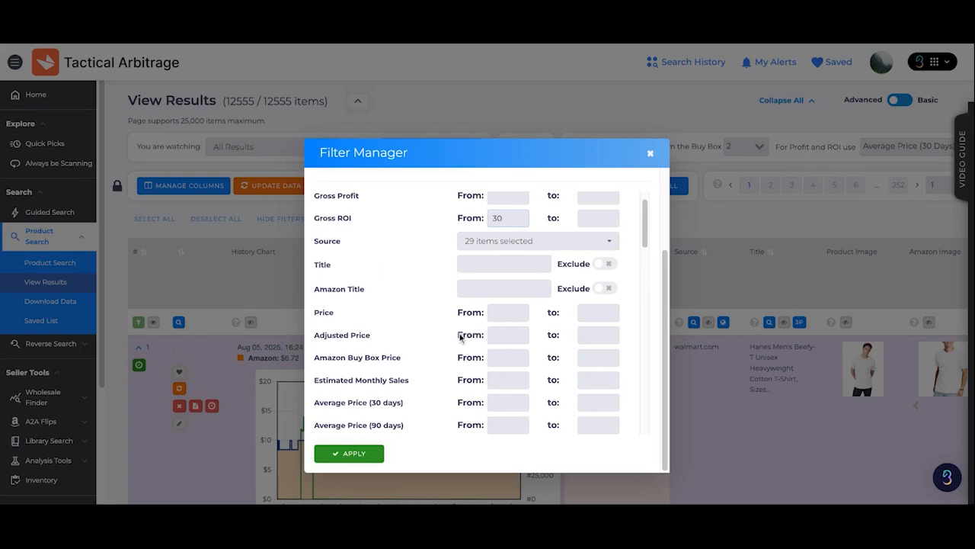
{"action": "left_click", "coordinate": [336, 456]}
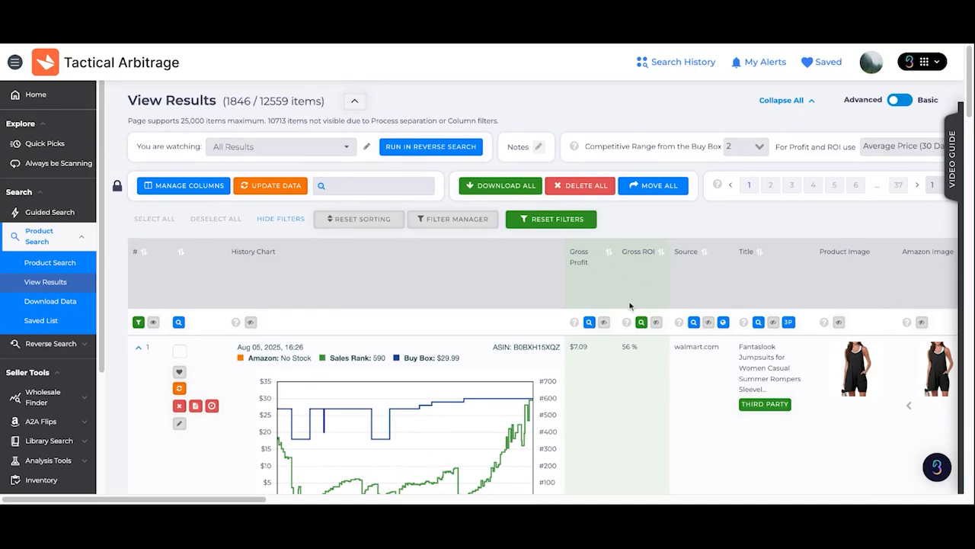
{"action": "scroll", "coordinate": [625, 336], "scroll_direction": "down", "scroll_amount": 1}
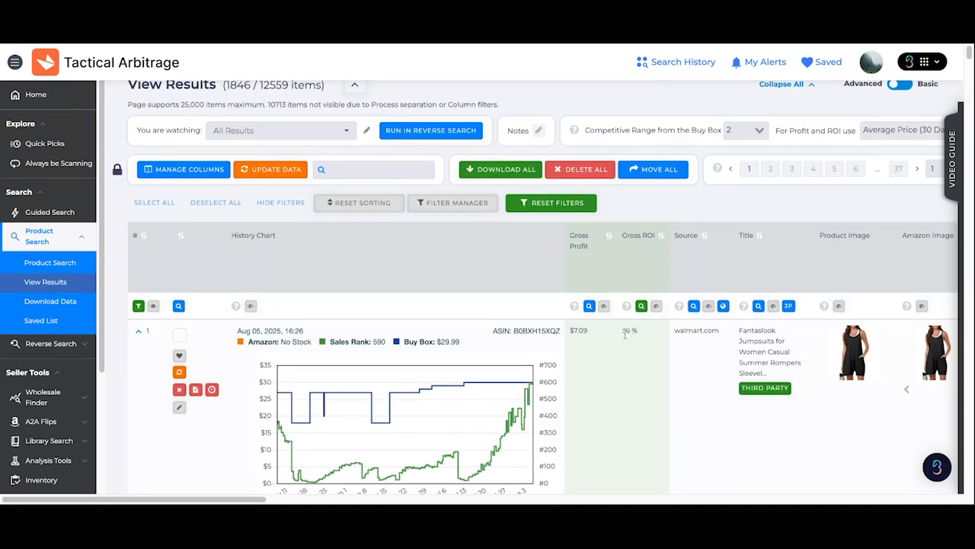
{"action": "scroll", "coordinate": [639, 344], "scroll_direction": "down", "scroll_amount": 3}
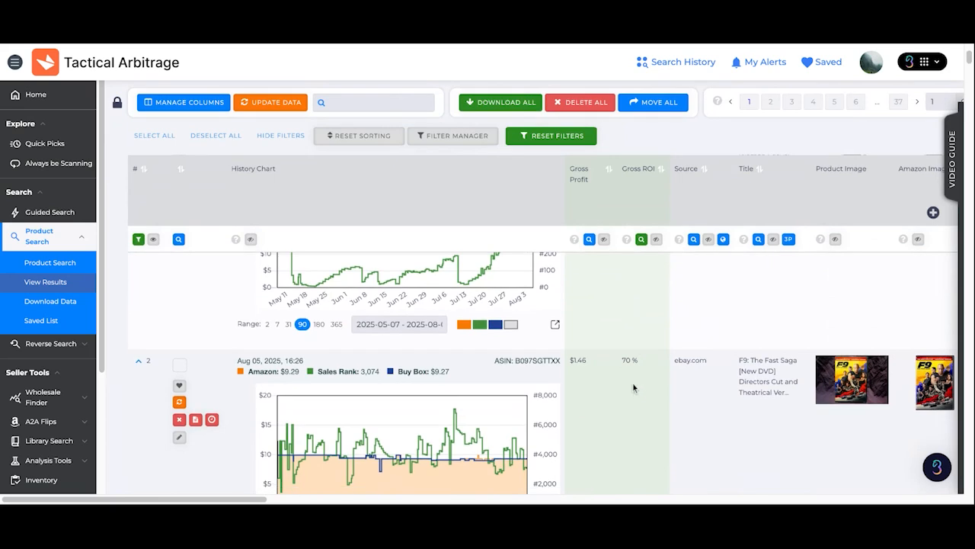
{"action": "scroll", "coordinate": [633, 373], "scroll_direction": "down", "scroll_amount": 2}
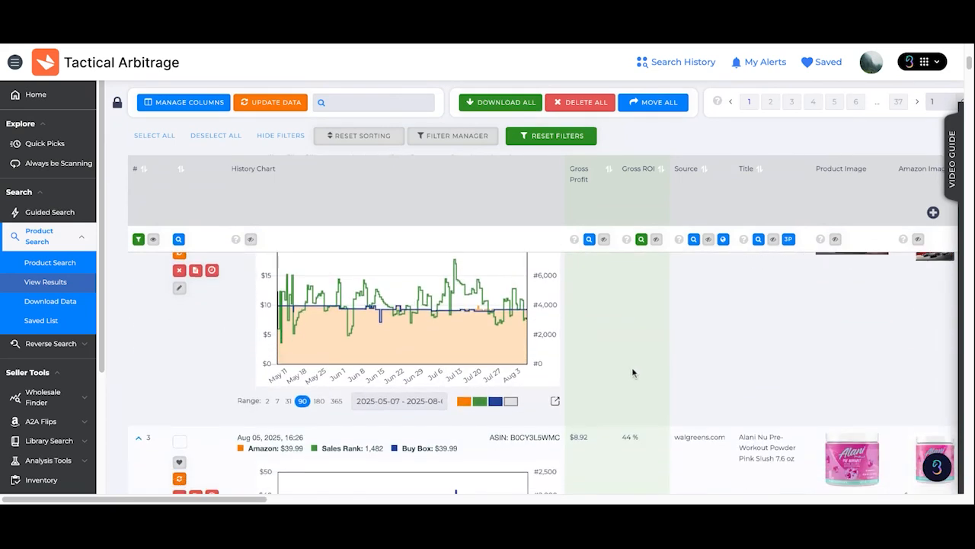
{"action": "scroll", "coordinate": [636, 389], "scroll_direction": "up", "scroll_amount": 5}
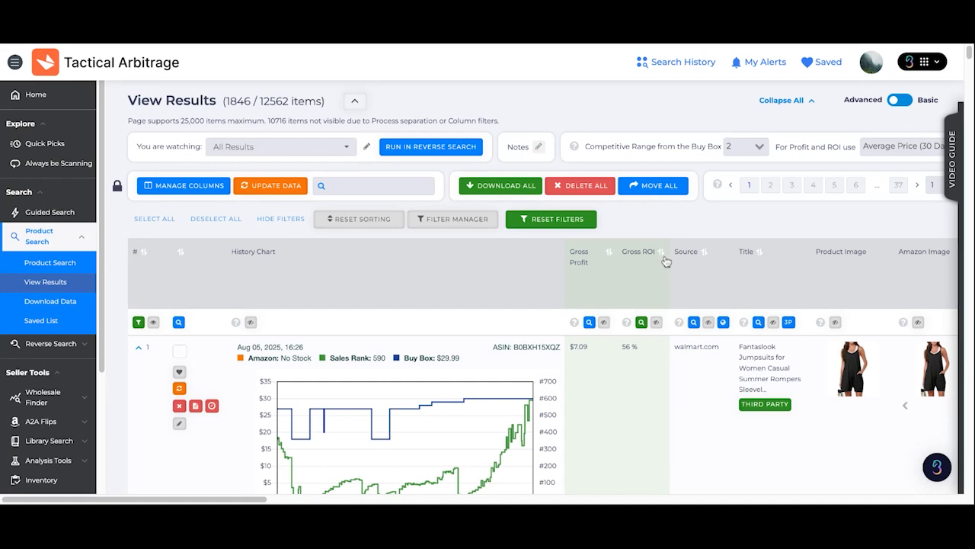
- Reopen the Filter Manager and examine the available filters, including the Amazon Sells and In Stock options, back to the start of the list
{"action": "left_click", "coordinate": [457, 218]}
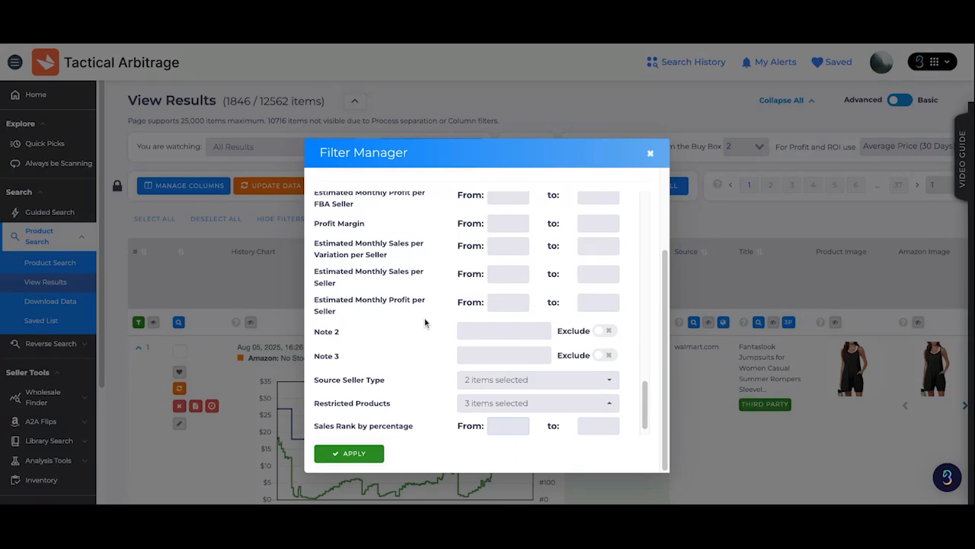
{"action": "scroll", "coordinate": [427, 324], "scroll_direction": "up", "scroll_amount": 1}
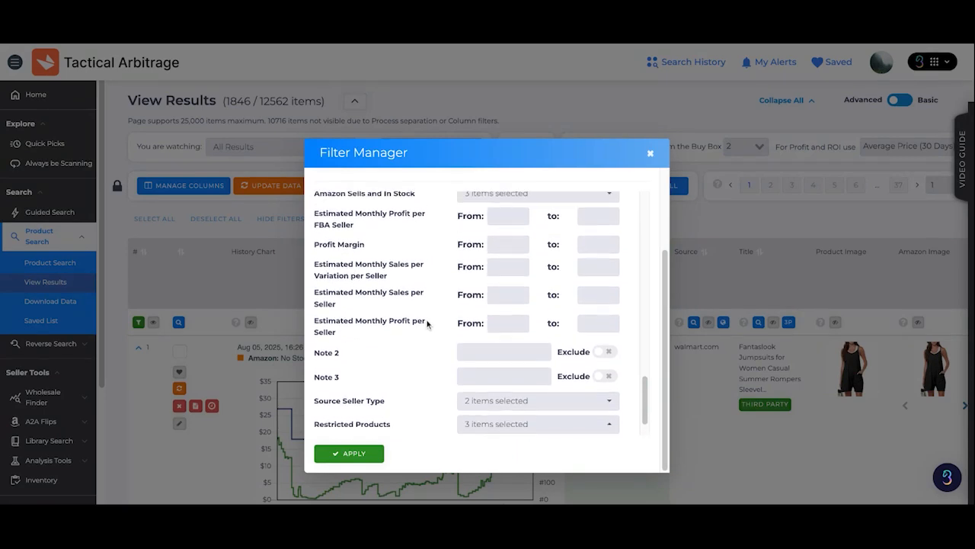
{"action": "scroll", "coordinate": [427, 324], "scroll_direction": "up", "scroll_amount": 1}
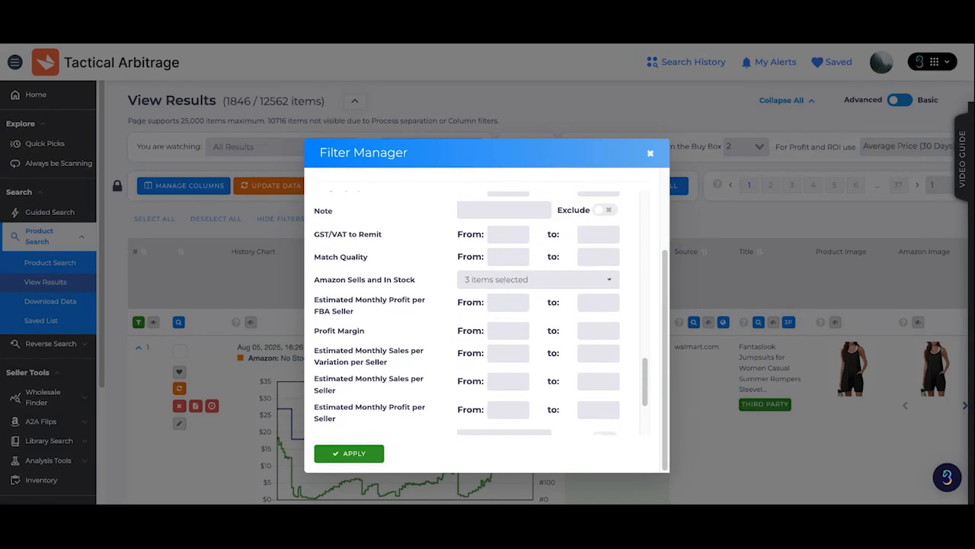
{"action": "left_click", "coordinate": [477, 282]}
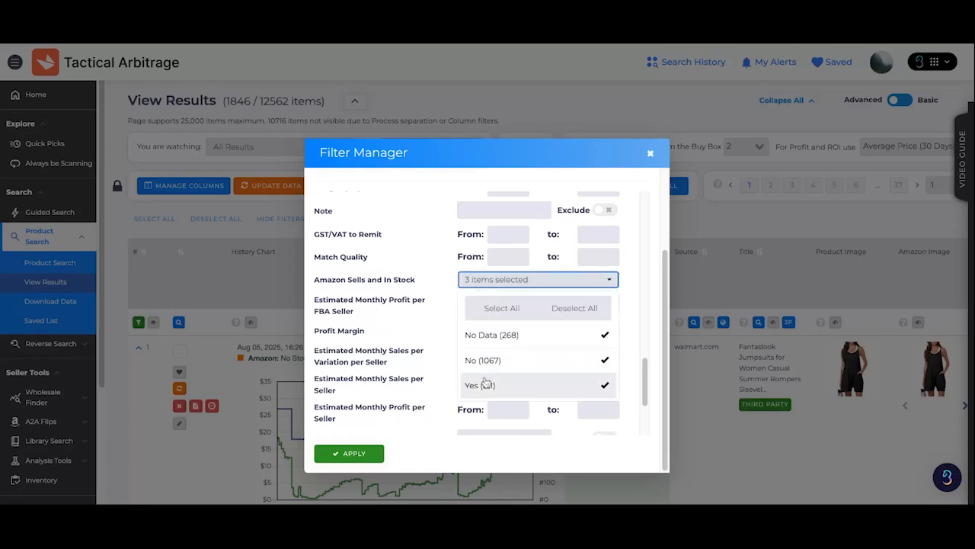
{"action": "left_click", "coordinate": [399, 272]}
{"action": "scroll", "coordinate": [413, 267], "scroll_direction": "up", "scroll_amount": 2}
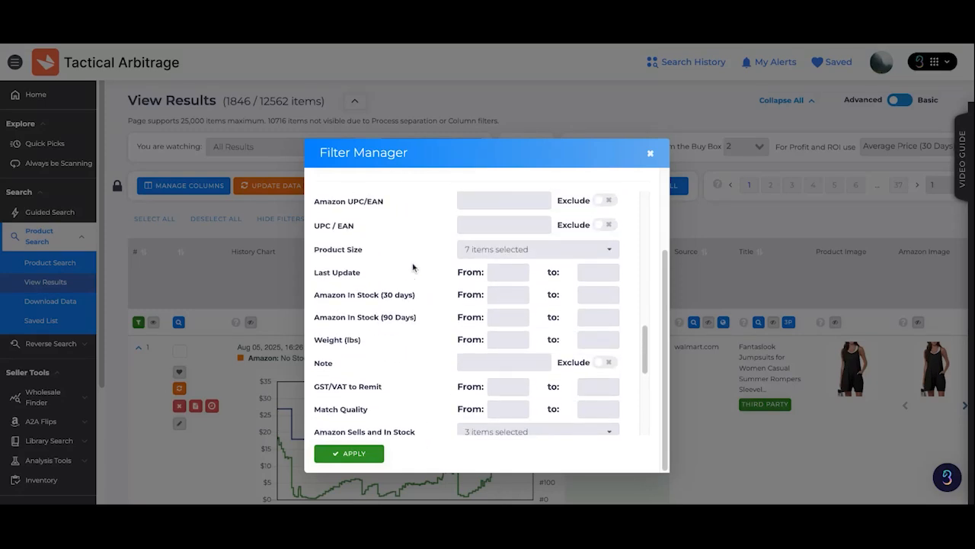
{"action": "scroll", "coordinate": [413, 267], "scroll_direction": "up", "scroll_amount": 2}
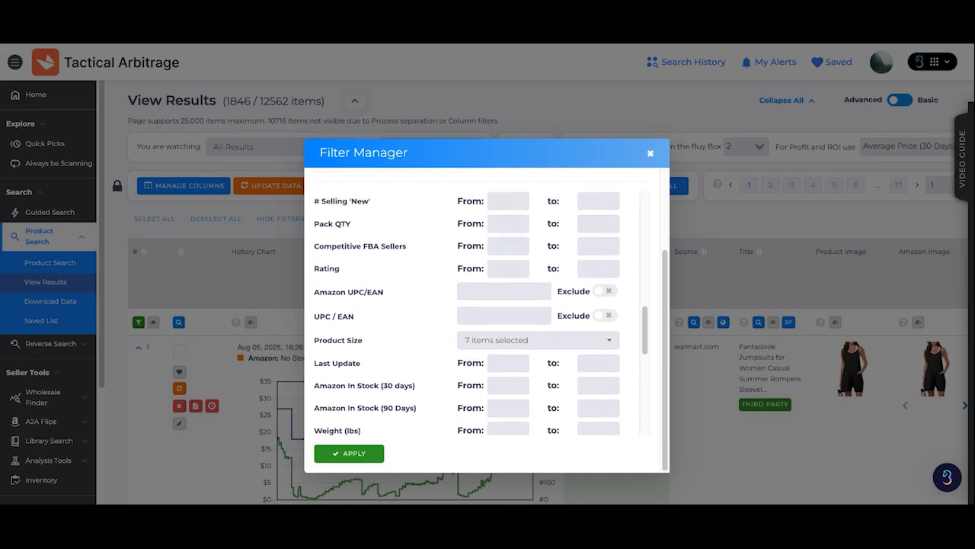
{"action": "scroll", "coordinate": [467, 312], "scroll_direction": "up", "scroll_amount": 1}
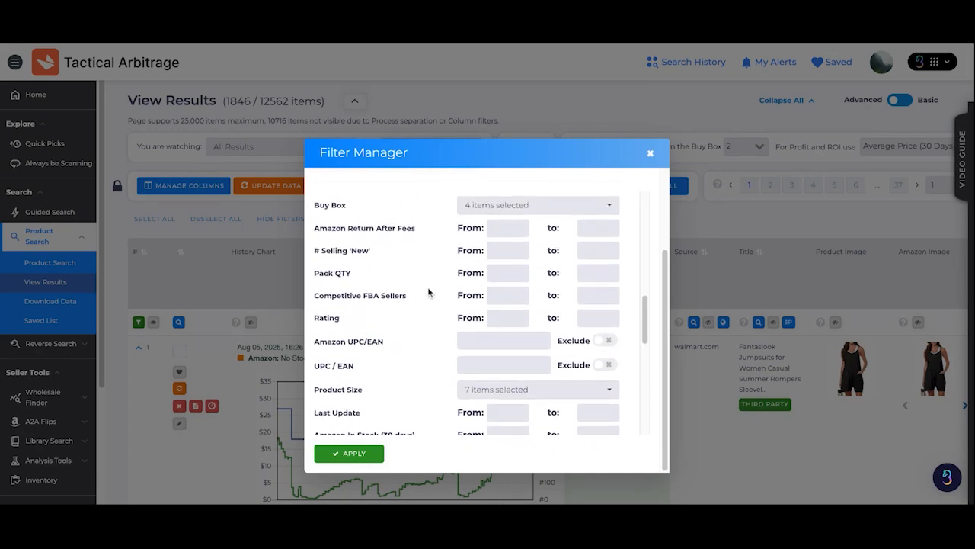
{"action": "scroll", "coordinate": [429, 291], "scroll_direction": "up", "scroll_amount": 4}
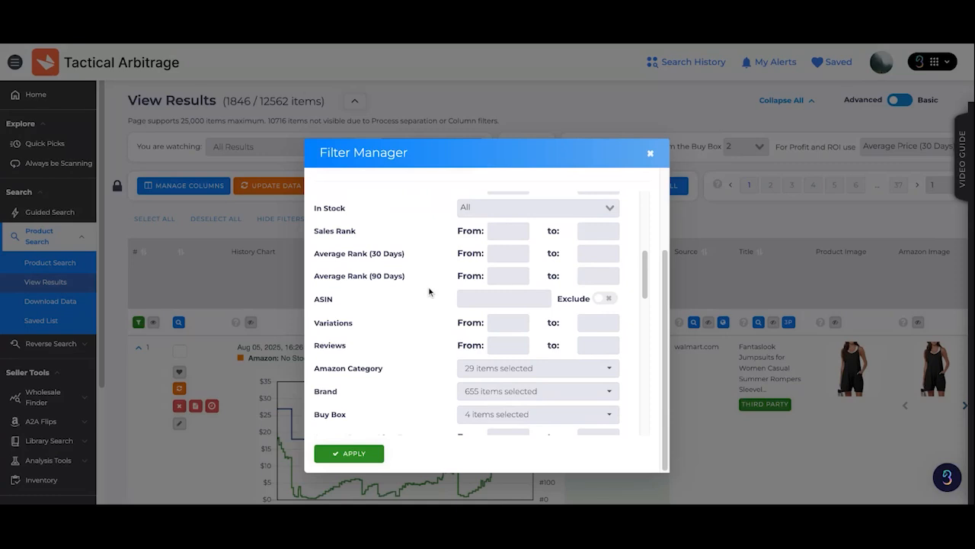
{"action": "scroll", "coordinate": [415, 329], "scroll_direction": "up", "scroll_amount": 2}
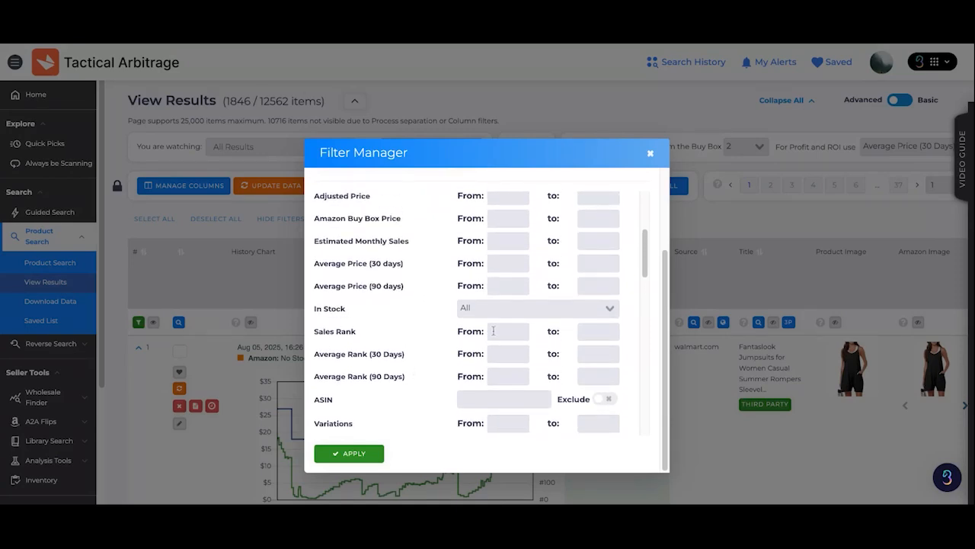
{"action": "scroll", "coordinate": [424, 257], "scroll_direction": "up", "scroll_amount": 1}
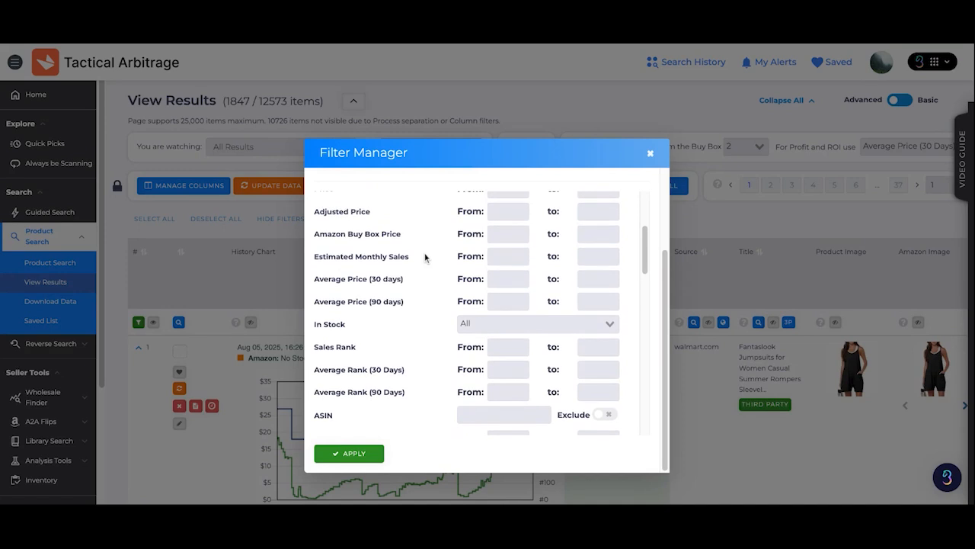
{"action": "scroll", "coordinate": [440, 261], "scroll_direction": "up", "scroll_amount": 4}
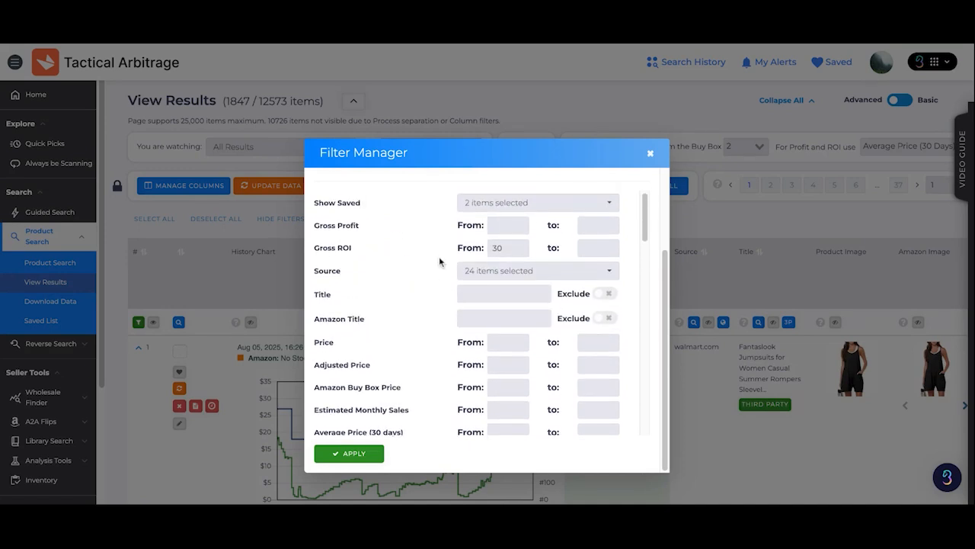
- Set the minimum Estimated Monthly Sales to 15 and apply it together with the Gross ROI minimum
{"action": "scroll", "coordinate": [439, 275], "scroll_direction": "down", "scroll_amount": 2}
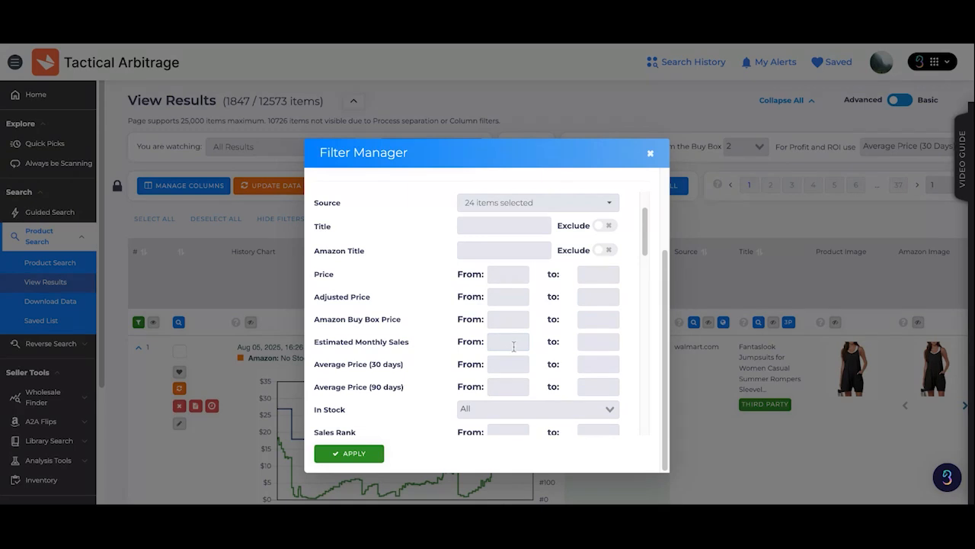
{"action": "scroll", "coordinate": [498, 332], "scroll_direction": "up", "scroll_amount": 2}
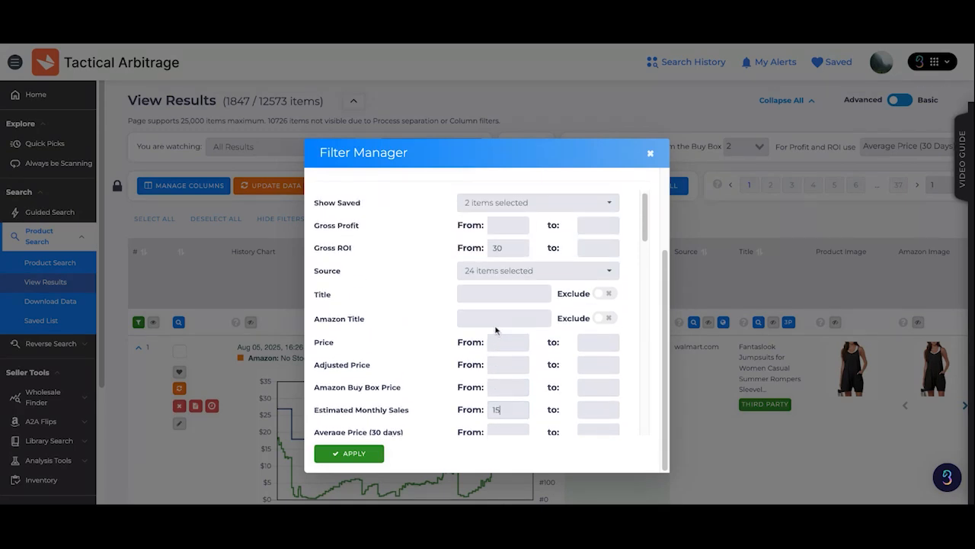
{"action": "double_click", "coordinate": [510, 246]}
{"action": "left_click", "coordinate": [360, 453]}
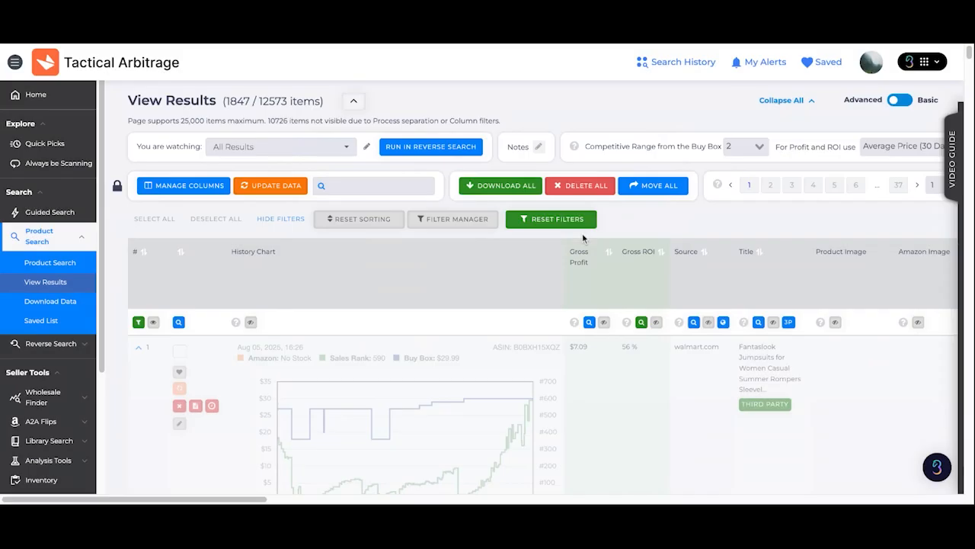